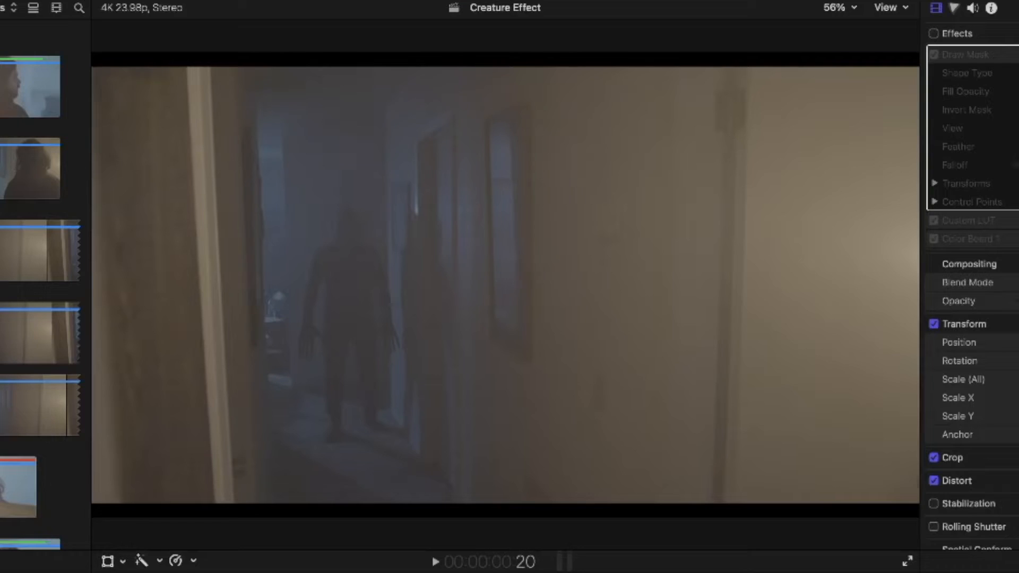
# Switch the upper IWT_C2_14 creature clip off and on repeatedly to compare the hallway shot with and without it.
pyautogui.press('v')
pyautogui.press('v')
pyautogui.press('v')
pyautogui.press('v')
pyautogui.press('v')
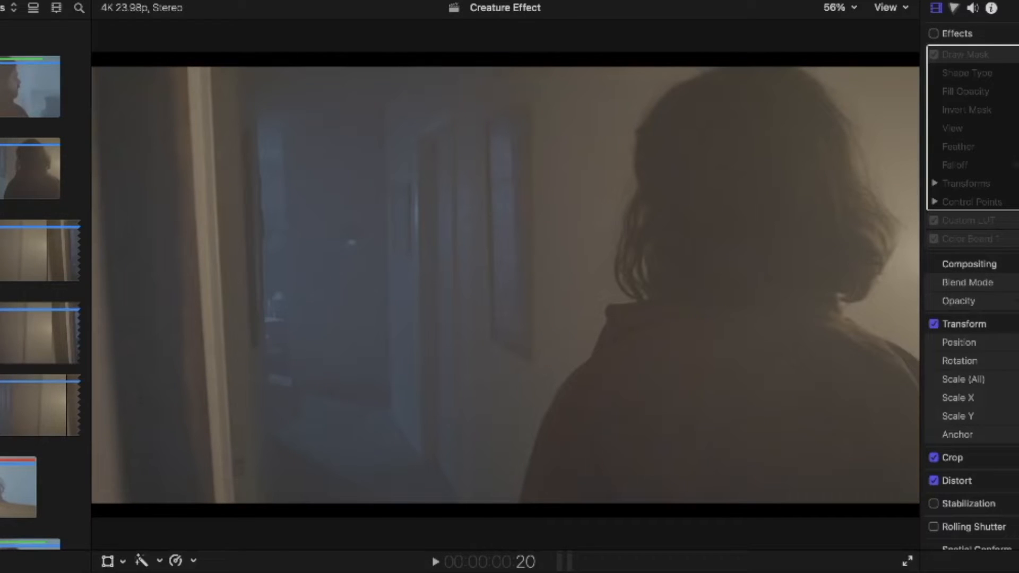
pyautogui.press('v')
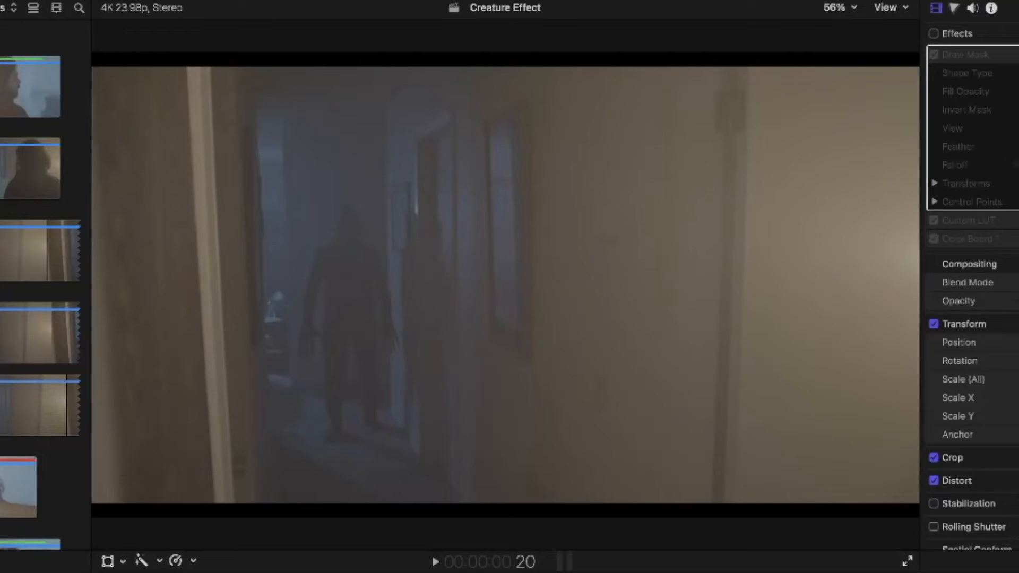
pyautogui.press('v')
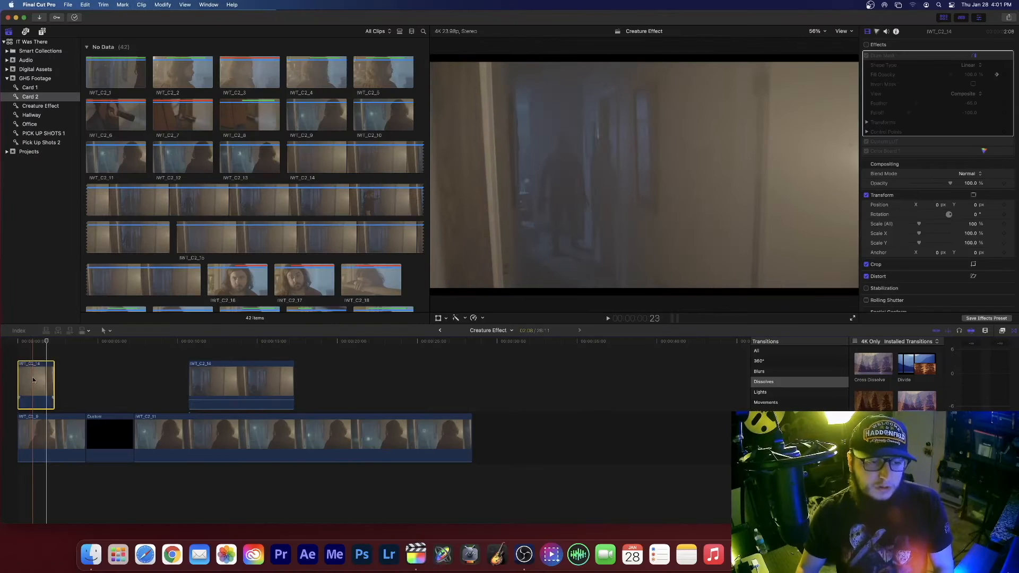
# Shift the first IWT_C2_14 clip aside temporarily to examine the uncovered base clip frame by frame around 1:18 to 1:23, ending with it back at the timeline start.
pyautogui.moveTo(35, 373); pyautogui.dragTo(114, 374)
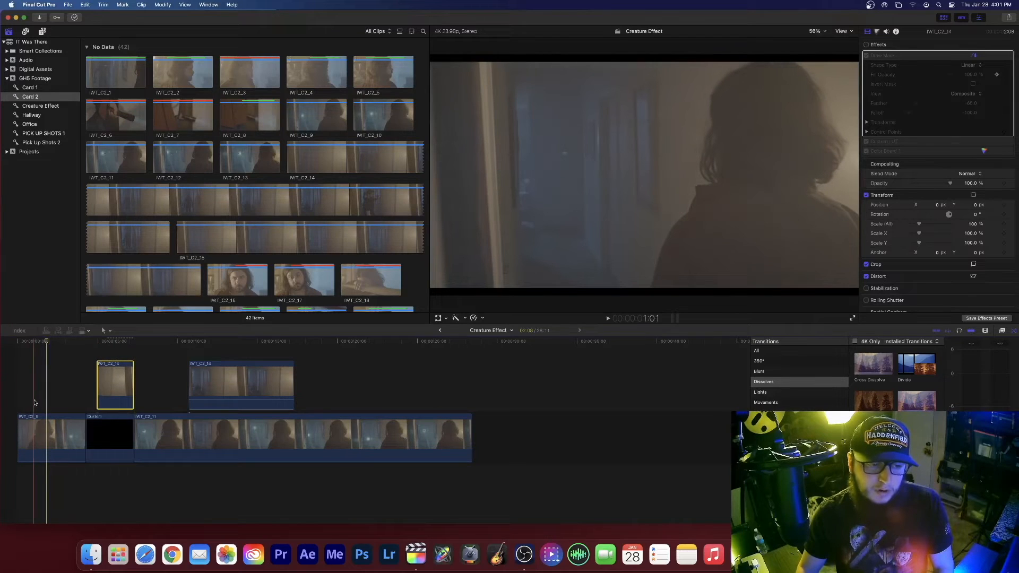
pyautogui.press('Right')
pyautogui.press('Right')
pyautogui.press('Right')
pyautogui.press('Right')
pyautogui.press('Right')
pyautogui.press('Right')
pyautogui.press('Right')
pyautogui.press('Right')
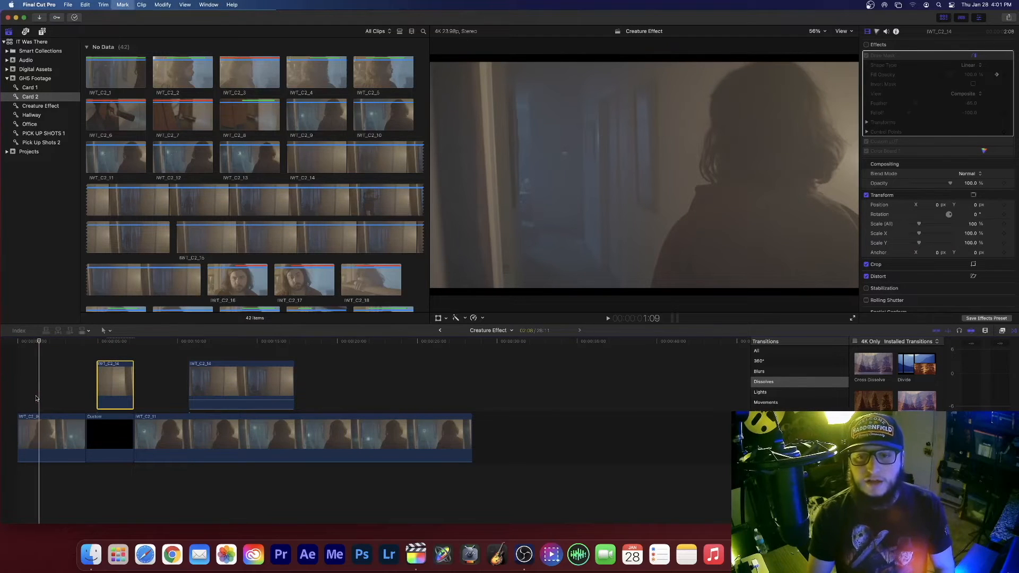
pyautogui.press('Right')
pyautogui.press('Right')
pyautogui.press('Right')
pyautogui.press('Right')
pyautogui.press('Right')
pyautogui.press('Right')
pyautogui.press('Right')
pyautogui.press('Right')
pyautogui.press('Right')
pyautogui.press('Right')
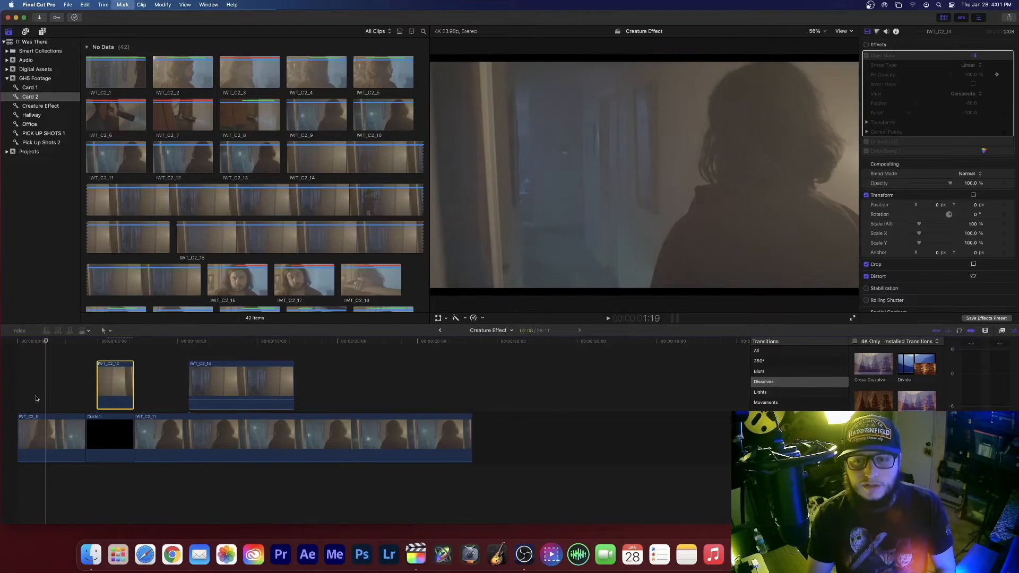
pyautogui.press('Left')
pyautogui.press('Left')
pyautogui.press('Left')
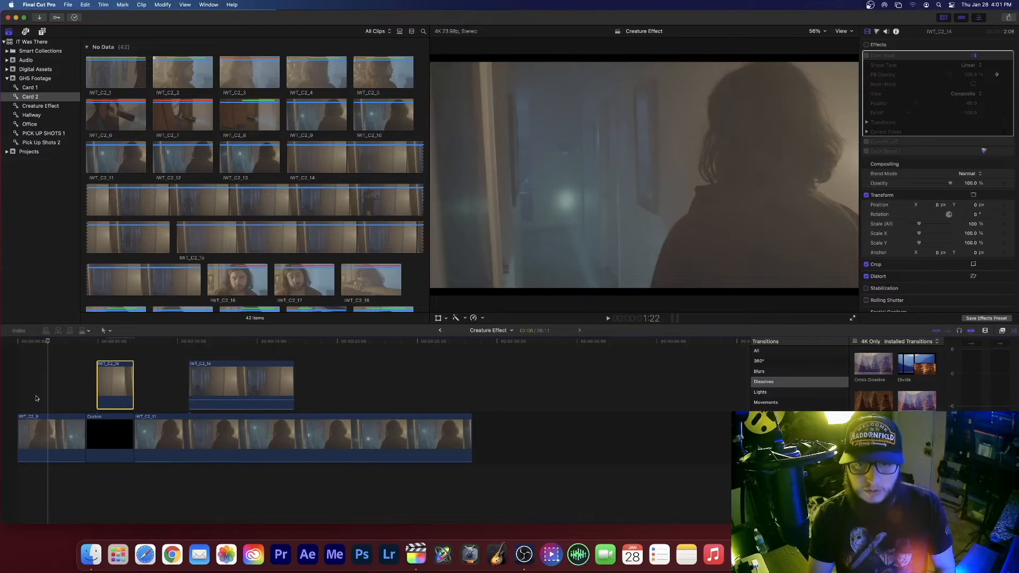
pyautogui.press('Right')
pyautogui.press('Right')
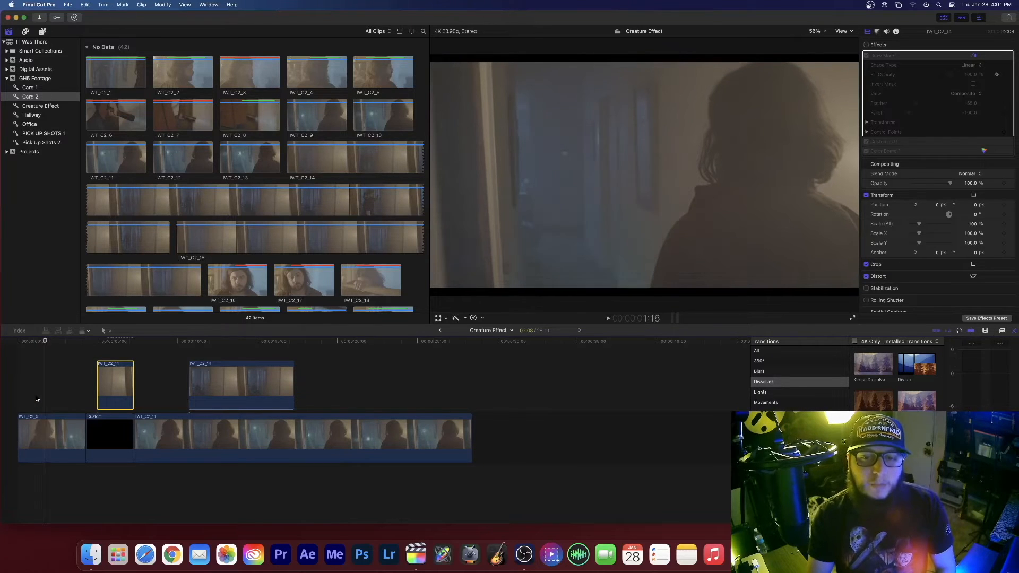
pyautogui.press('Left')
pyautogui.press('Left')
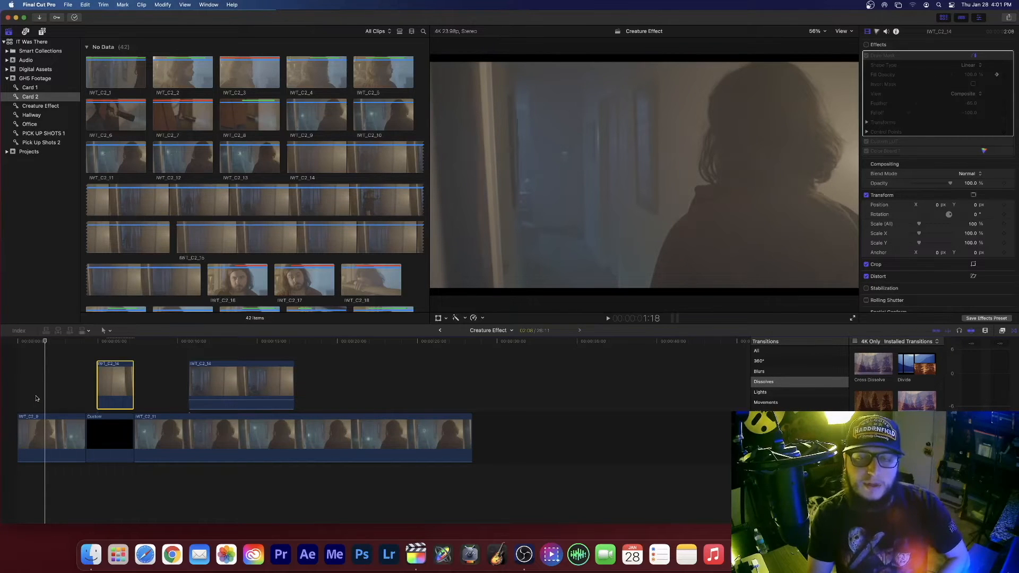
pyautogui.press('Right')
pyautogui.press('Right')
pyautogui.press('Right')
pyautogui.press('Right')
pyautogui.press('Right')
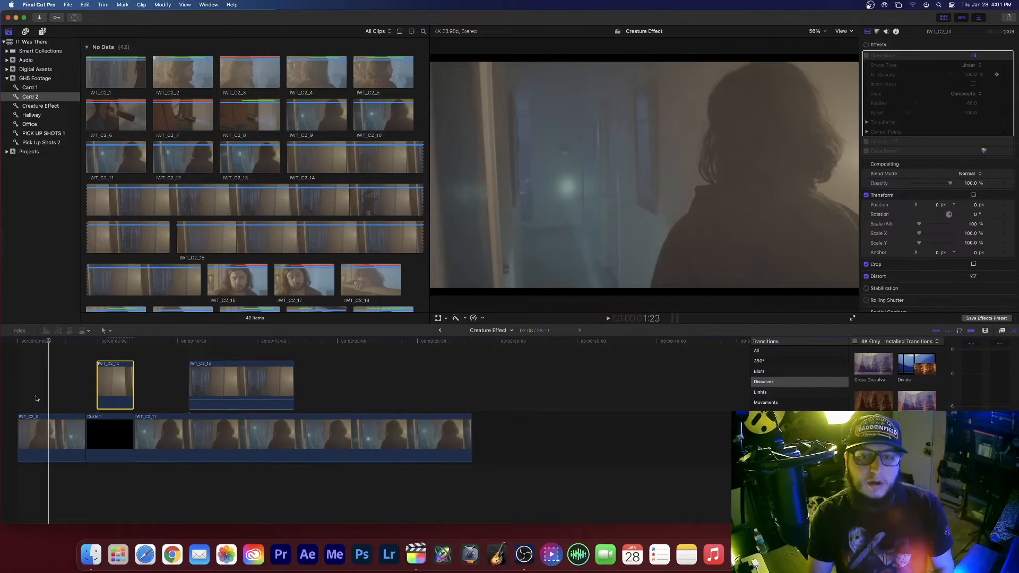
pyautogui.moveTo(112, 376); pyautogui.dragTo(36, 381)
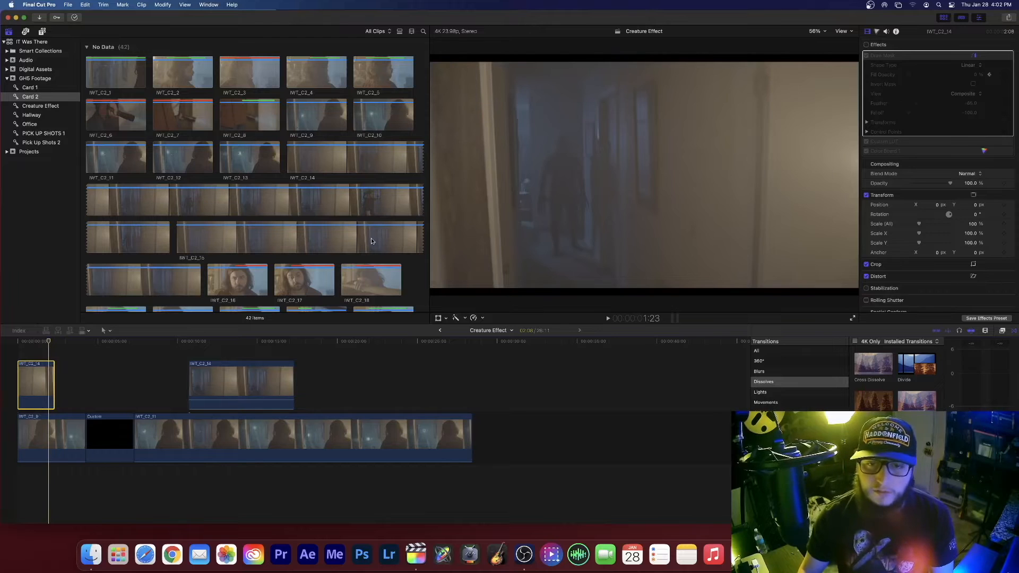
# Search all effects for "mask" and apply Draw Mask to the IWT_C2_14 clip at the timeline start.
pyautogui.click(32, 354)
pyautogui.click(39, 383)
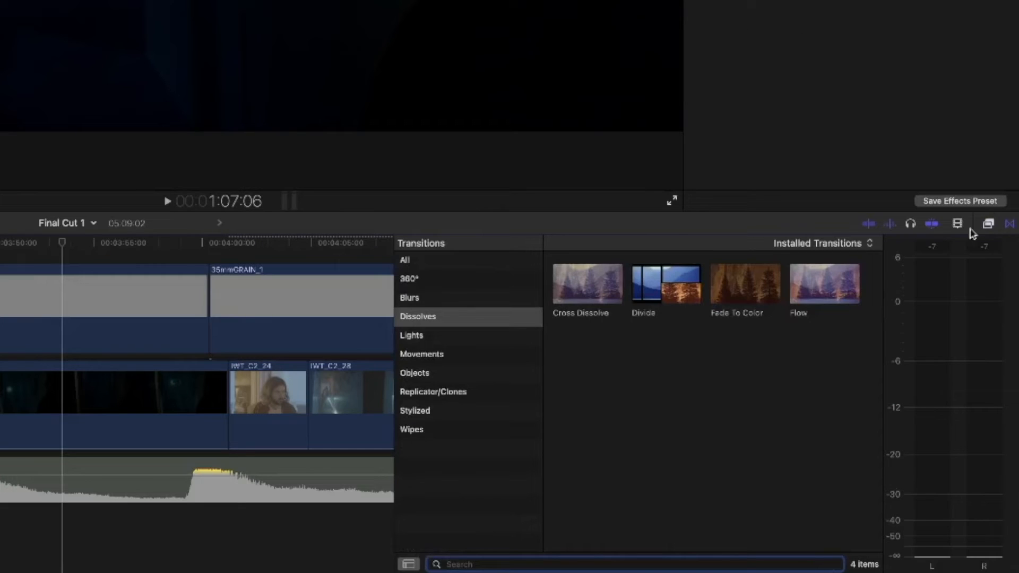
pyautogui.click(987, 225)
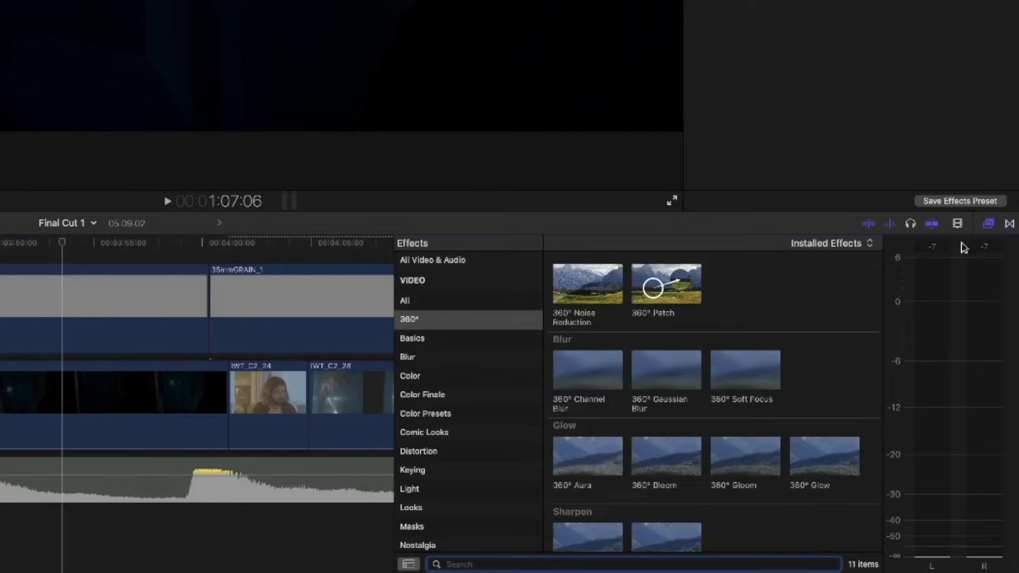
pyautogui.click(425, 305)
pyautogui.click(501, 564)
pyautogui.write('mask')
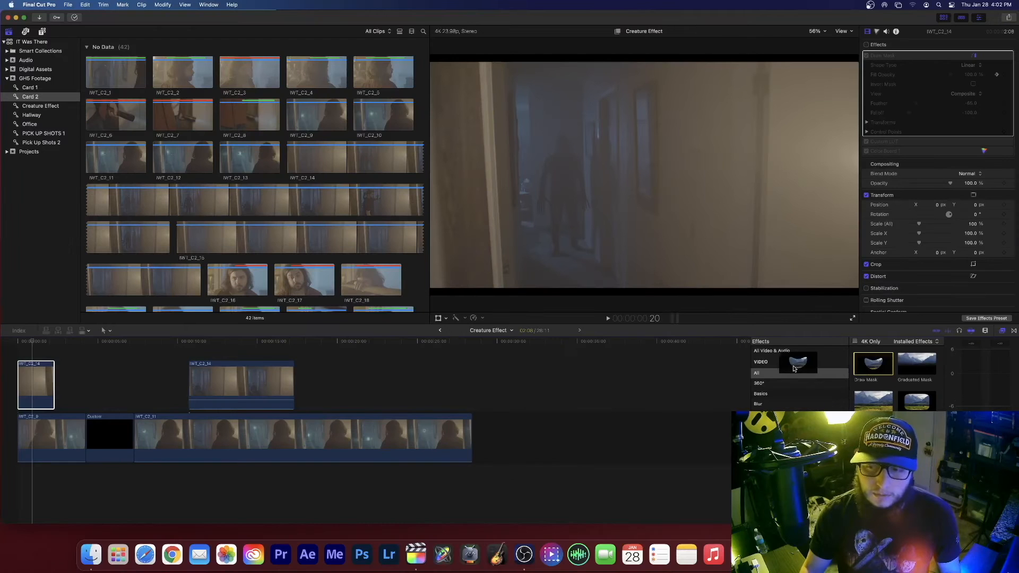
pyautogui.moveTo(873, 364)
pyautogui.mouseDown()
pyautogui.moveTo(86, 364)
pyautogui.moveTo(42, 386)
pyautogui.mouseUp()
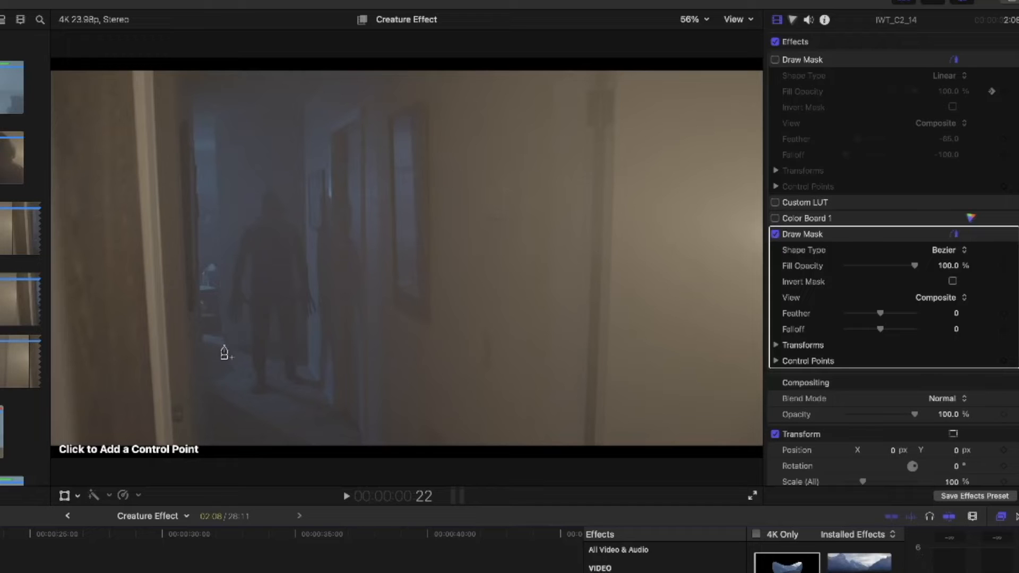
# Draw a closed eight-point mask around the creature and the doorway area in the hallway.
pyautogui.click(224, 346)
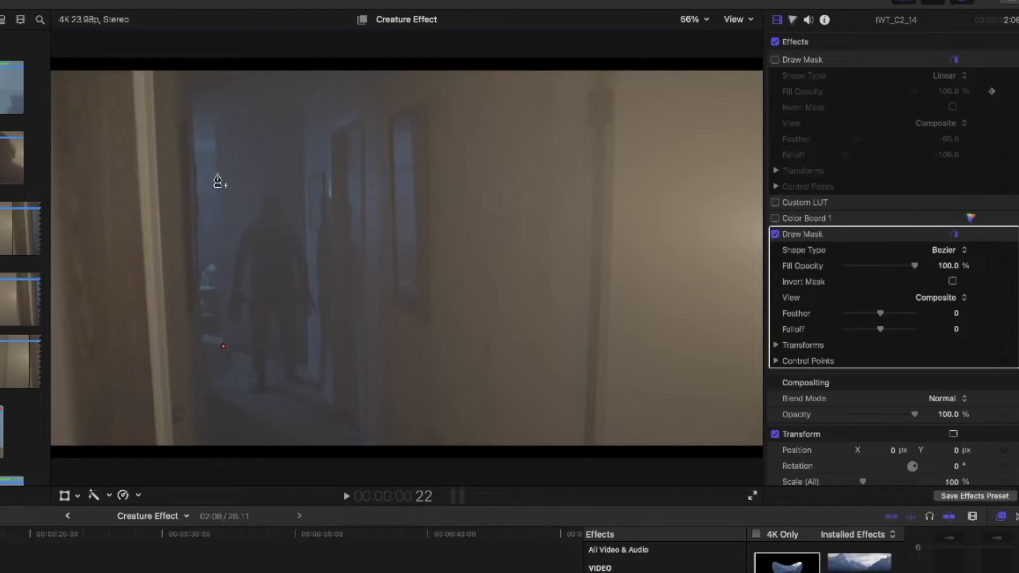
pyautogui.click(217, 178)
pyautogui.click(303, 169)
pyautogui.click(331, 158)
pyautogui.click(369, 438)
pyautogui.click(307, 442)
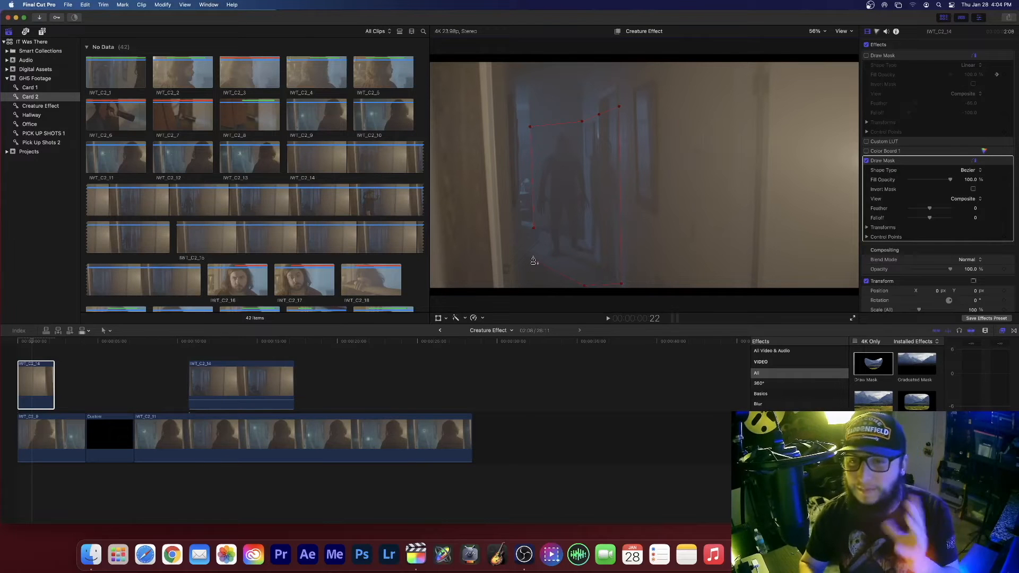
pyautogui.click(532, 259)
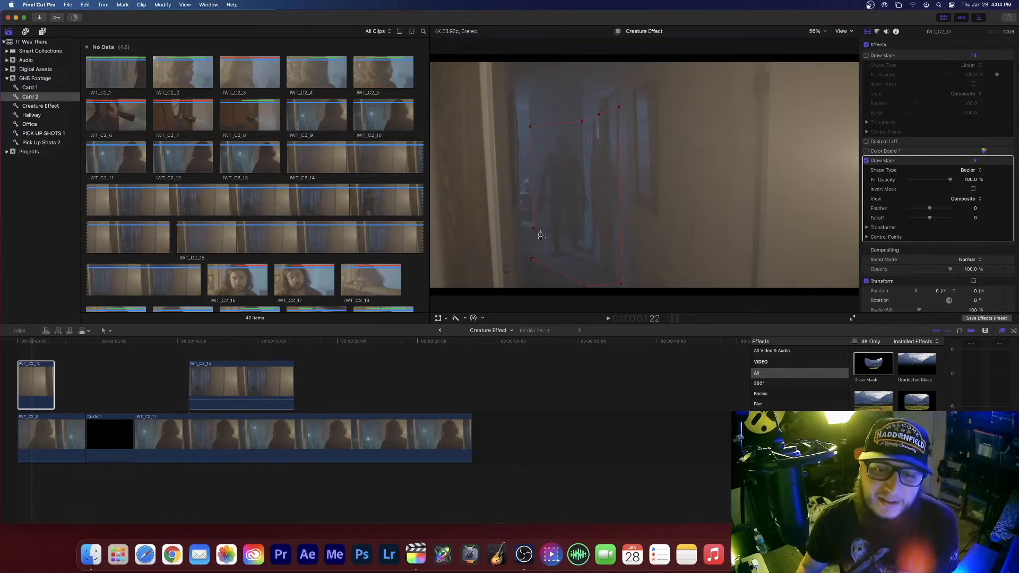
pyautogui.click(534, 231)
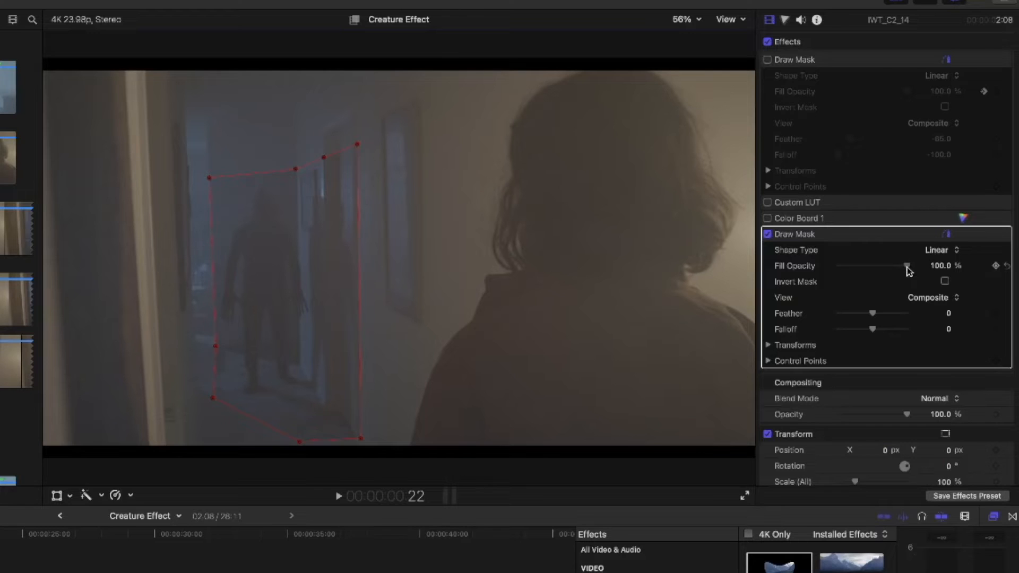
# Preview the masked composite and lower the new Draw Mask's fill opacity to 43.37% on the IWT_C2_14 clip.
pyautogui.moveTo(907, 271); pyautogui.dragTo(878, 274)
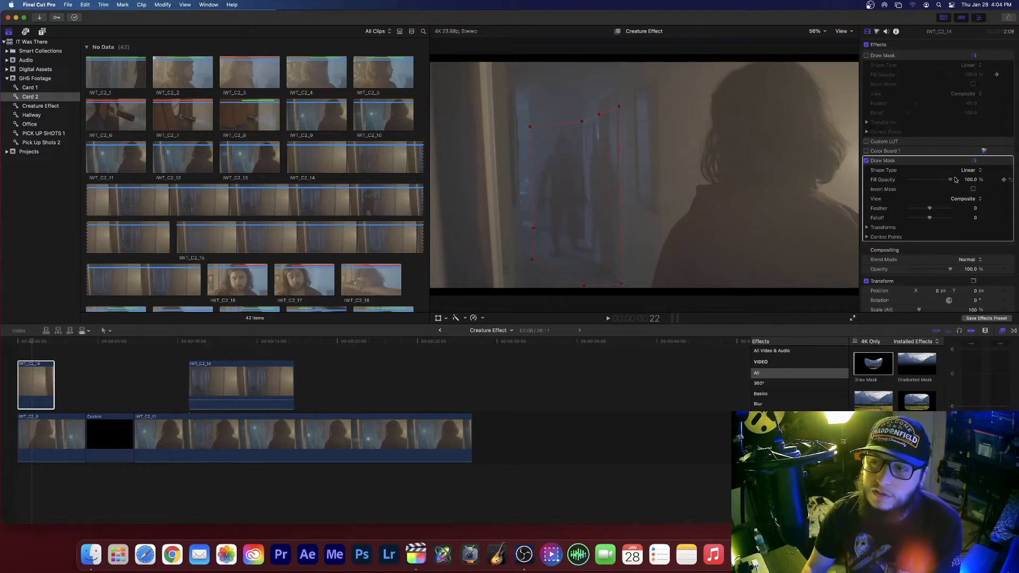
pyautogui.click(95, 383)
pyautogui.press('space')
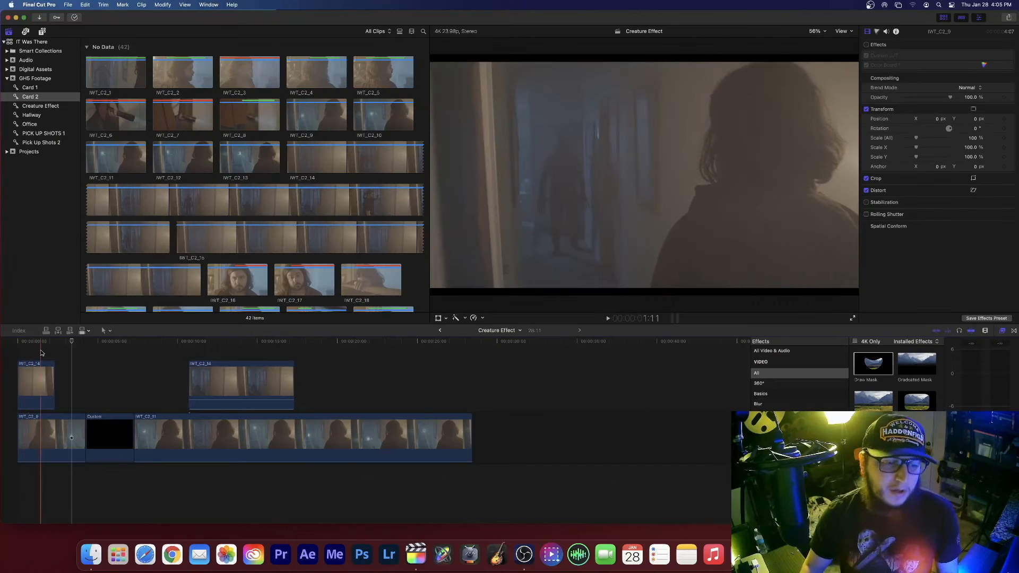
pyautogui.click(45, 367)
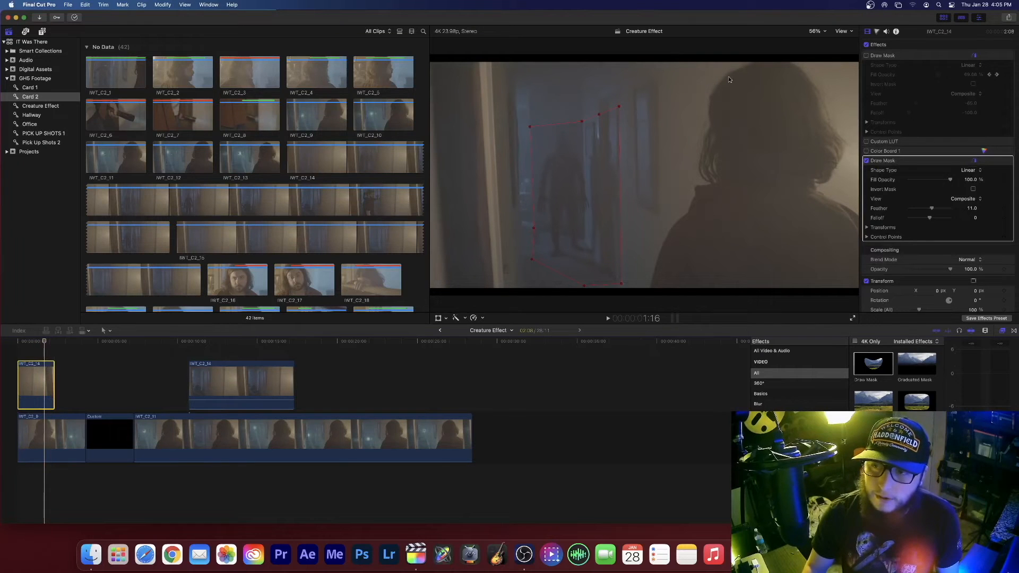
pyautogui.moveTo(951, 182); pyautogui.dragTo(926, 185)
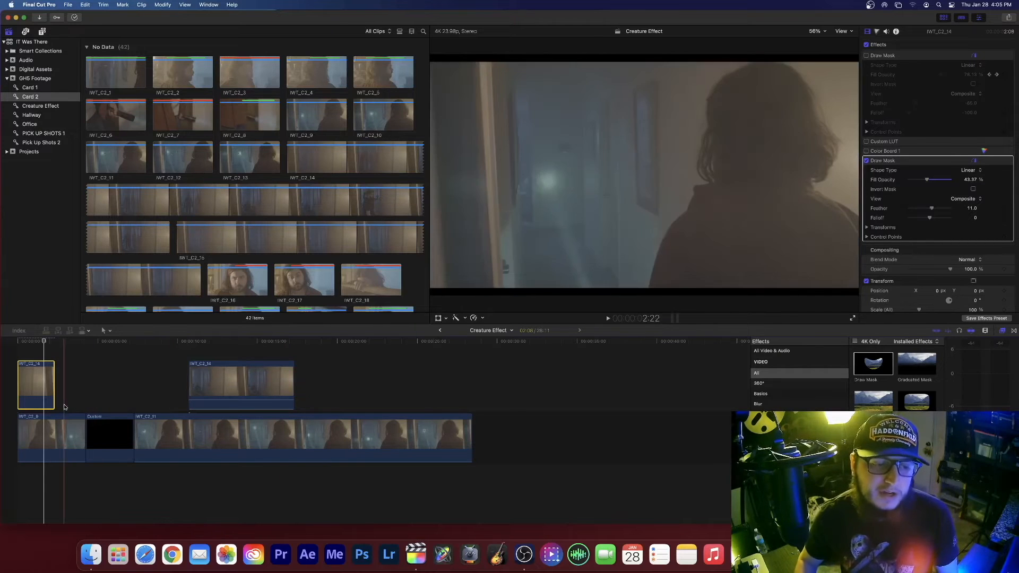
# Step back and forth through the frames between 1:14 and 1:22 to examine how the masked creature blends as the light changes.
pyautogui.click(47, 485)
pyautogui.press('Right')
pyautogui.press('Right')
pyautogui.press('Right')
pyautogui.press('Right')
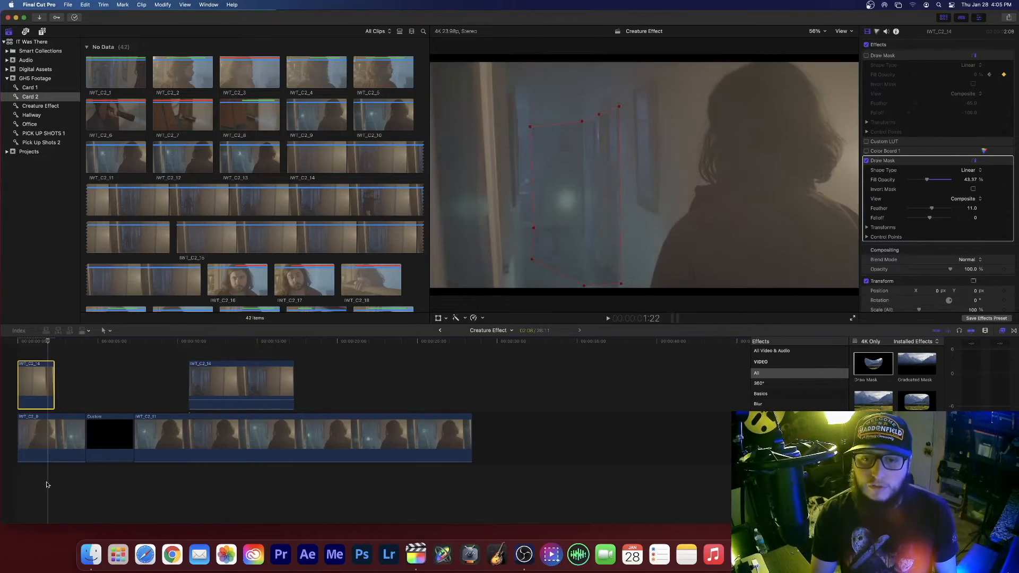
pyautogui.press('Left')
pyautogui.press('Left')
pyautogui.press('Left')
pyautogui.press('Left')
pyautogui.press('Left')
pyautogui.press('Left')
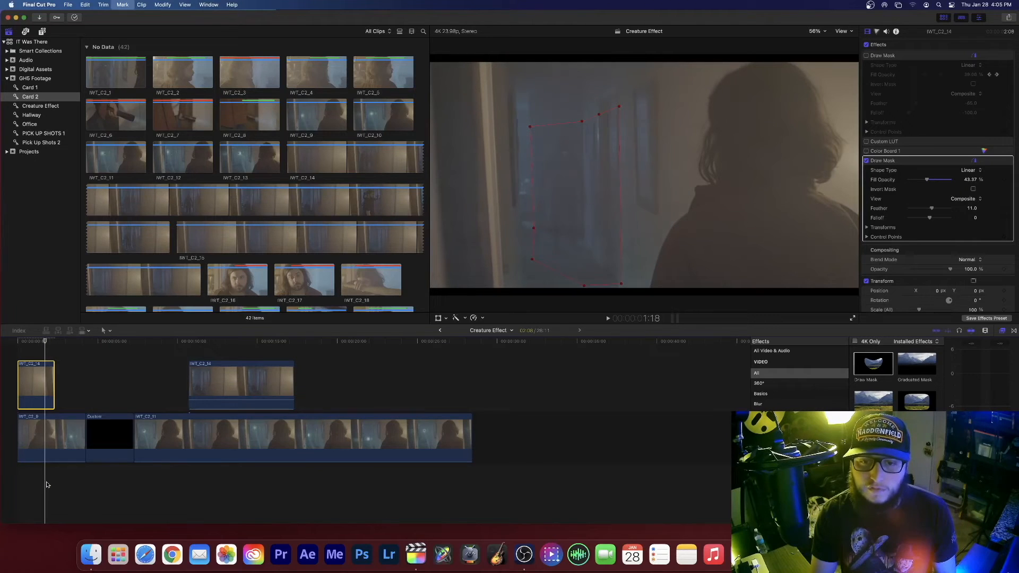
pyautogui.press('Right')
pyautogui.press('Right')
pyautogui.press('Right')
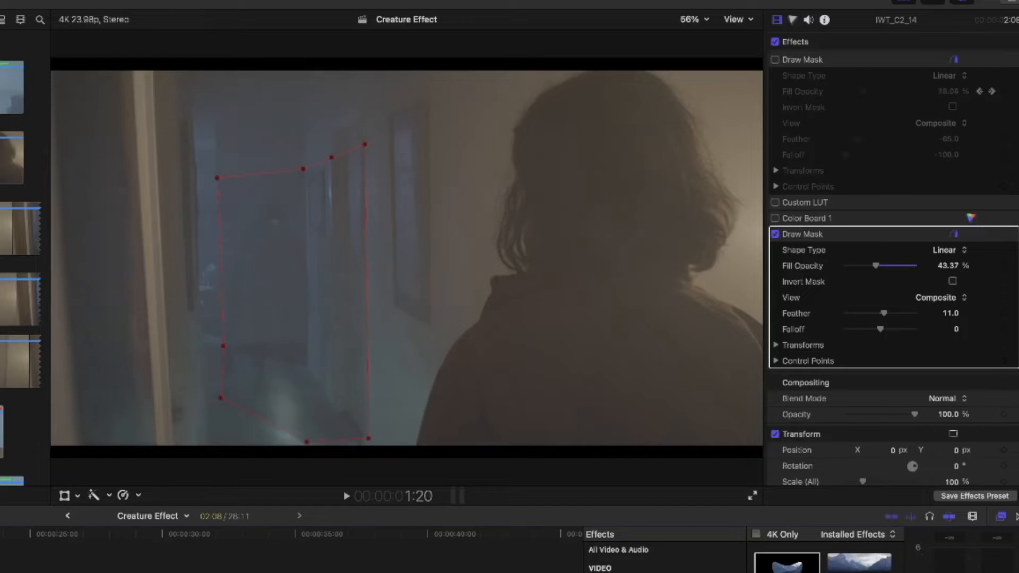
pyautogui.press('Right')
pyautogui.press('Right')
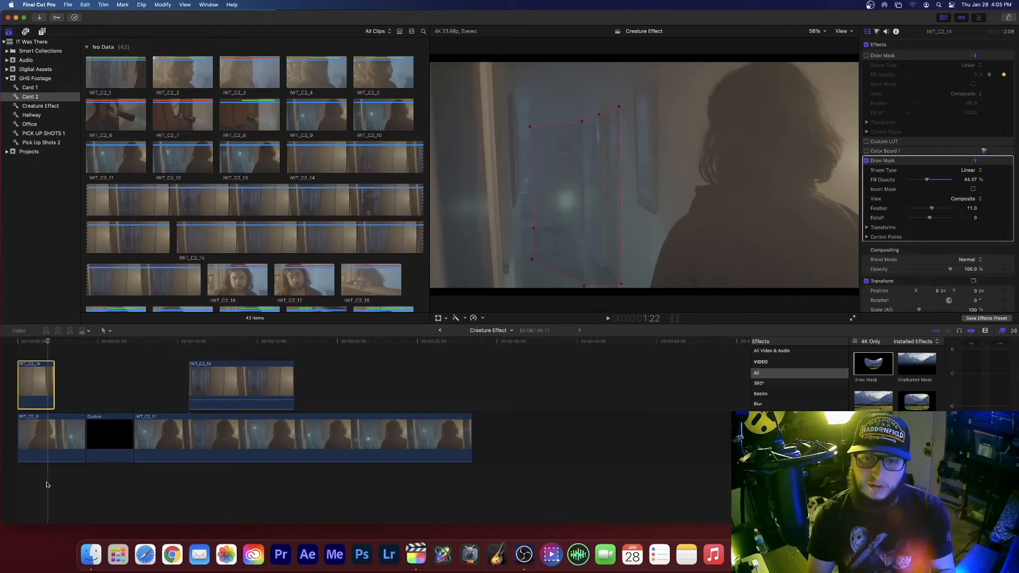
pyautogui.press('Left')
pyautogui.press('Left')
pyautogui.press('Left')
pyautogui.press('Left')
pyautogui.press('Left')
pyautogui.press('Left')
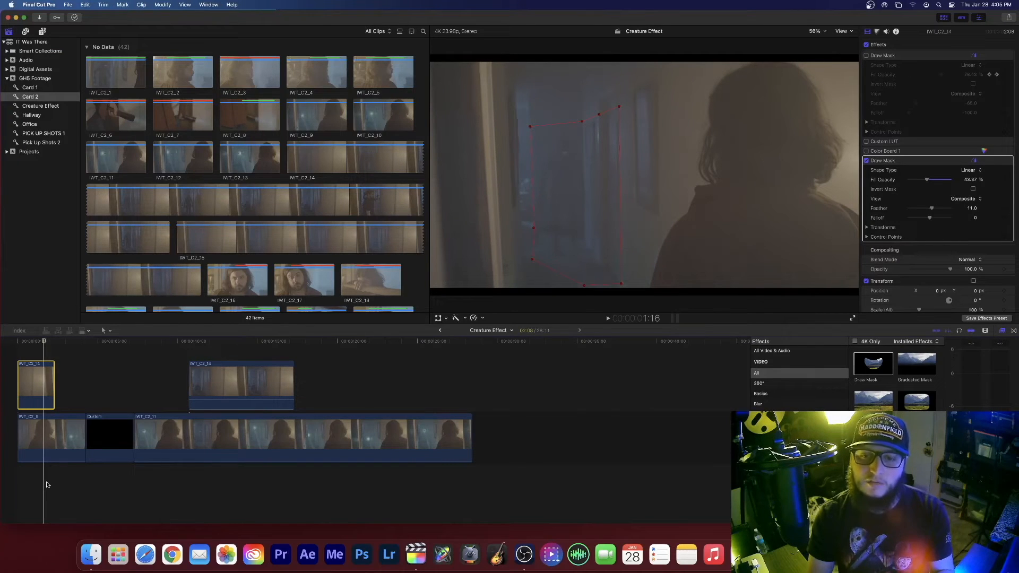
pyautogui.press('Left')
pyautogui.press('Left')
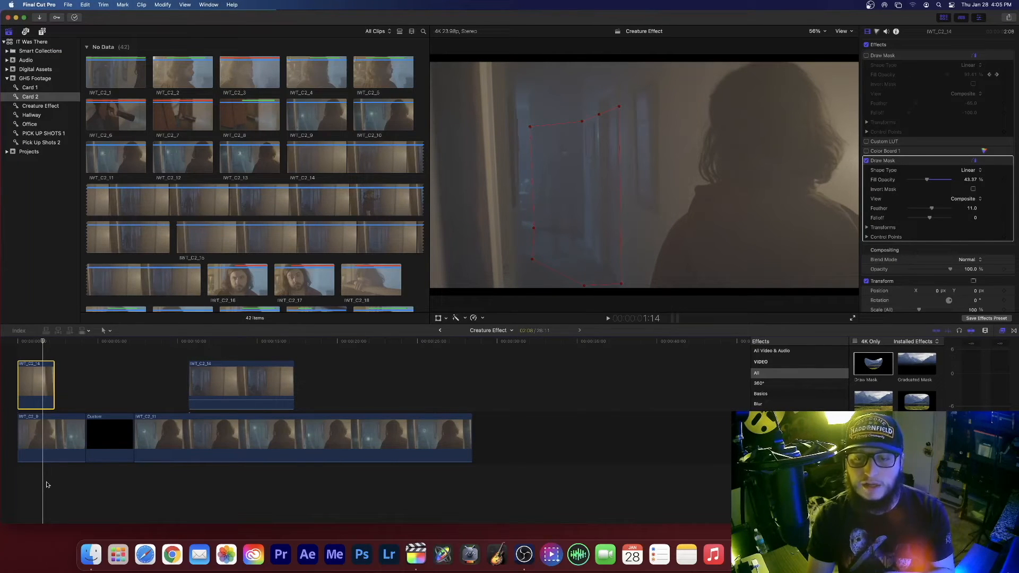
pyautogui.press('Right')
pyautogui.press('Right')
pyautogui.press('Right')
pyautogui.press('Right')
pyautogui.press('Right')
pyautogui.press('Right')
pyautogui.press('Right')
pyautogui.press('Right')
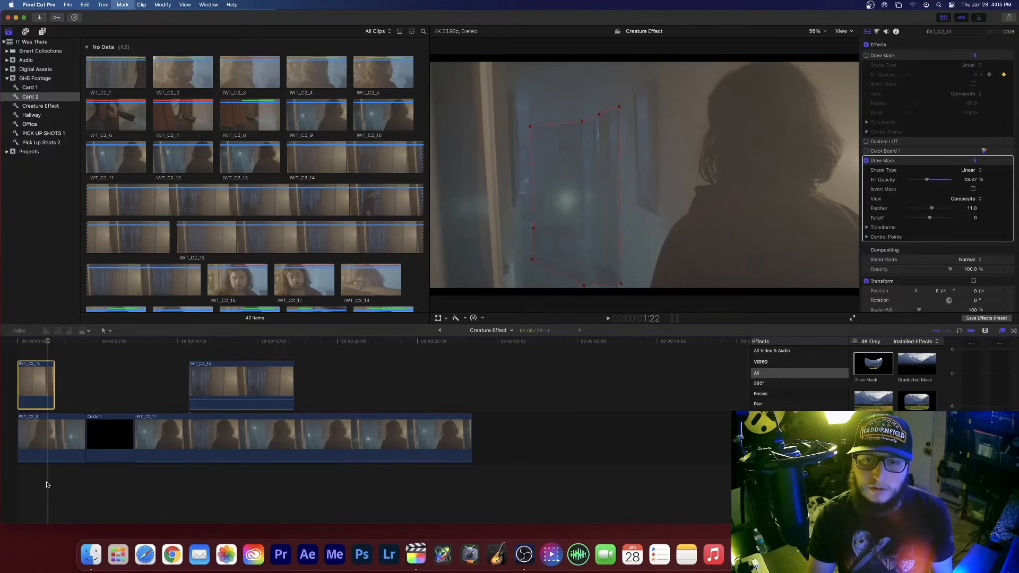
pyautogui.press('Left')
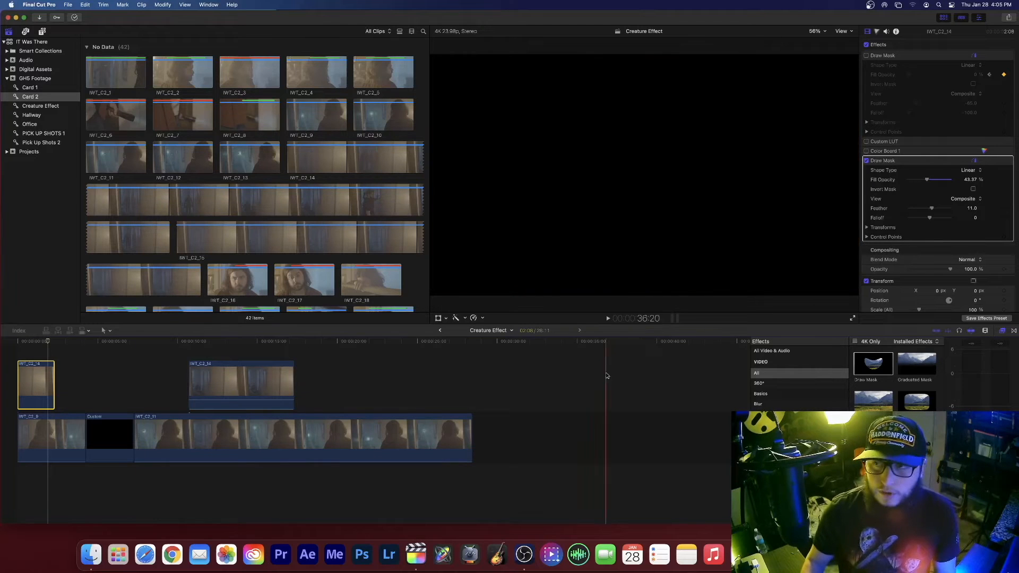
# Add an opacity keyframe at 100% to the IWT_C2_14 clip at 1:22.
pyautogui.scroll(-5, 905, 207)
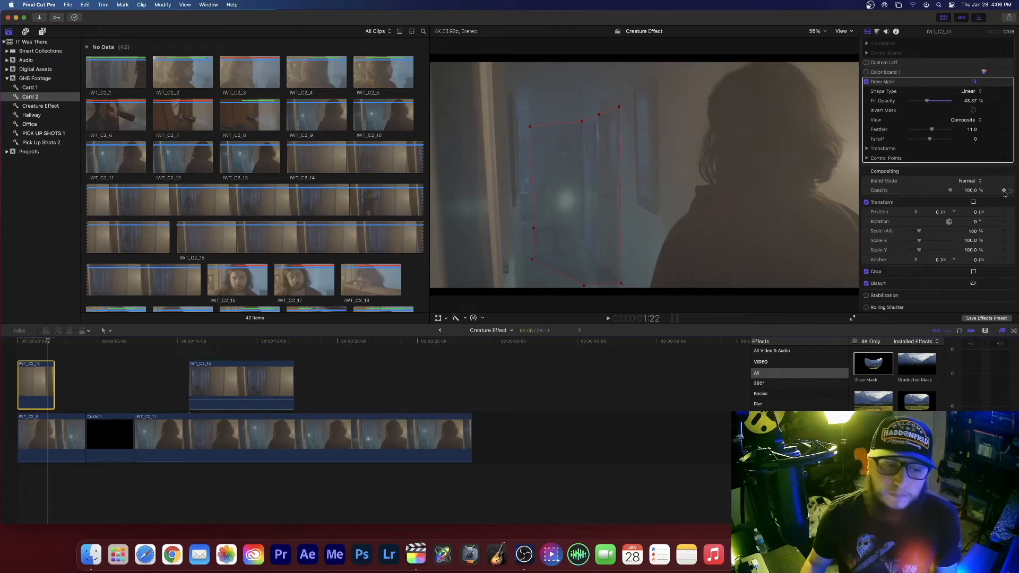
pyautogui.click(1004, 191)
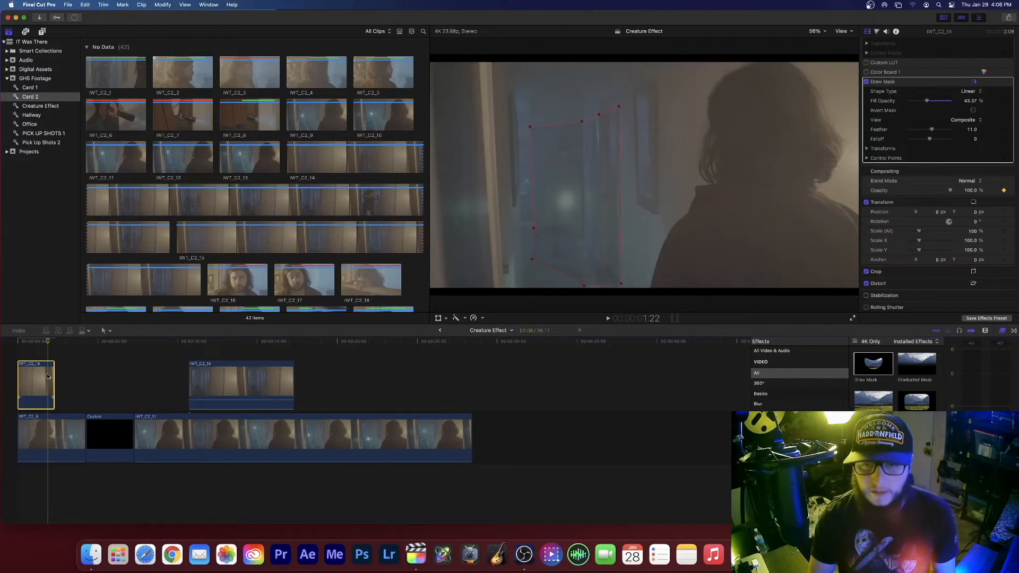
# Find the frame just before the hallway light changes and add a 100% opacity keyframe to the first IWT_C2_14 clip at 1:16.
pyautogui.press('Right')
pyautogui.press('Right')
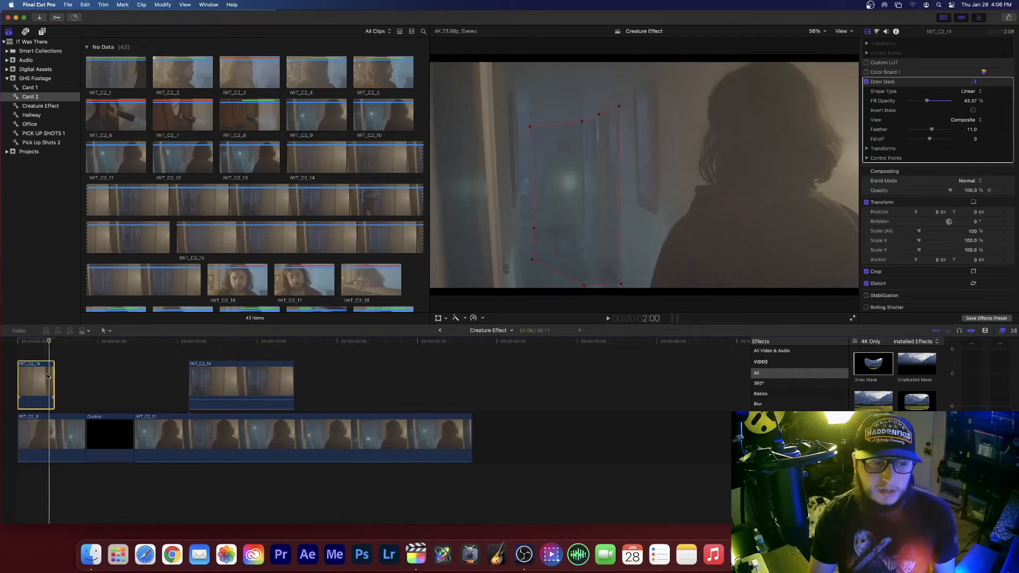
pyautogui.press('Left')
pyautogui.press('Left')
pyautogui.press('Left')
pyautogui.press('Left')
pyautogui.press('Left')
pyautogui.press('Left')
pyautogui.press('Left')
pyautogui.press('Left')
pyautogui.press('Left')
pyautogui.press('Right')
pyautogui.press('Right')
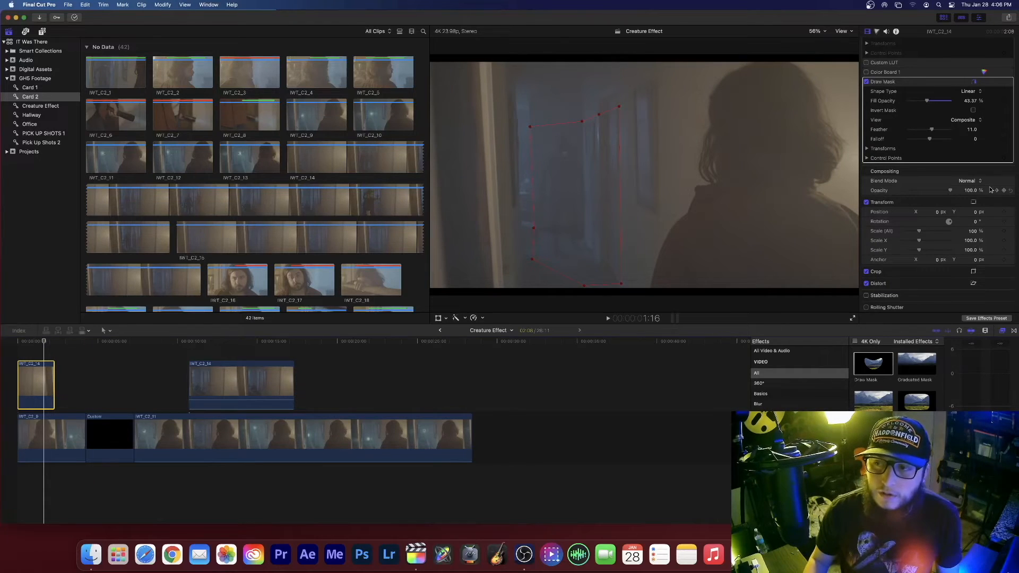
pyautogui.click(1004, 191)
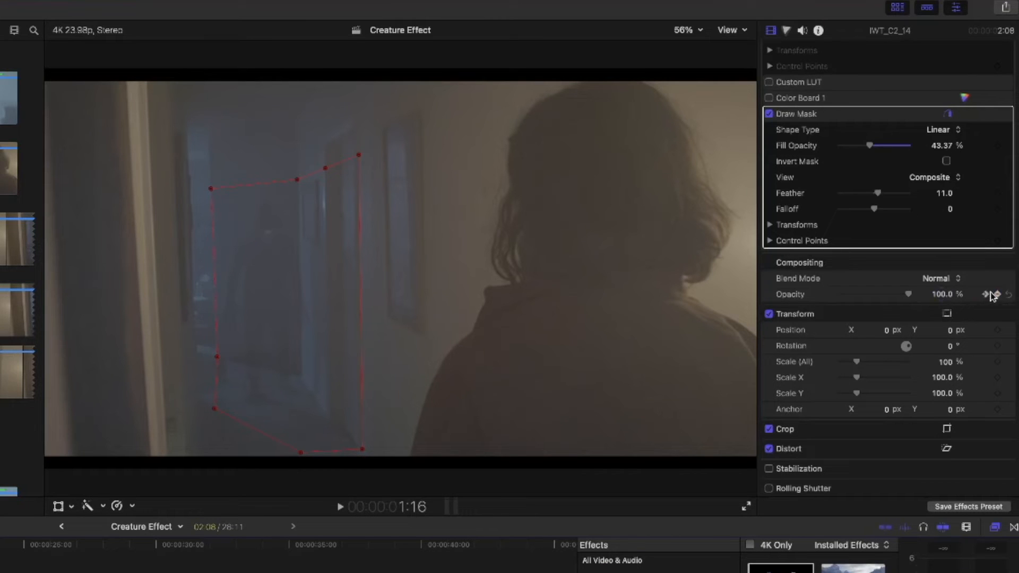
# Set the first IWT_C2_14 clip's opacity to 0% at the 1:22 keyframe and its Draw Mask fill opacity to 100%.
pyautogui.click(986, 296)
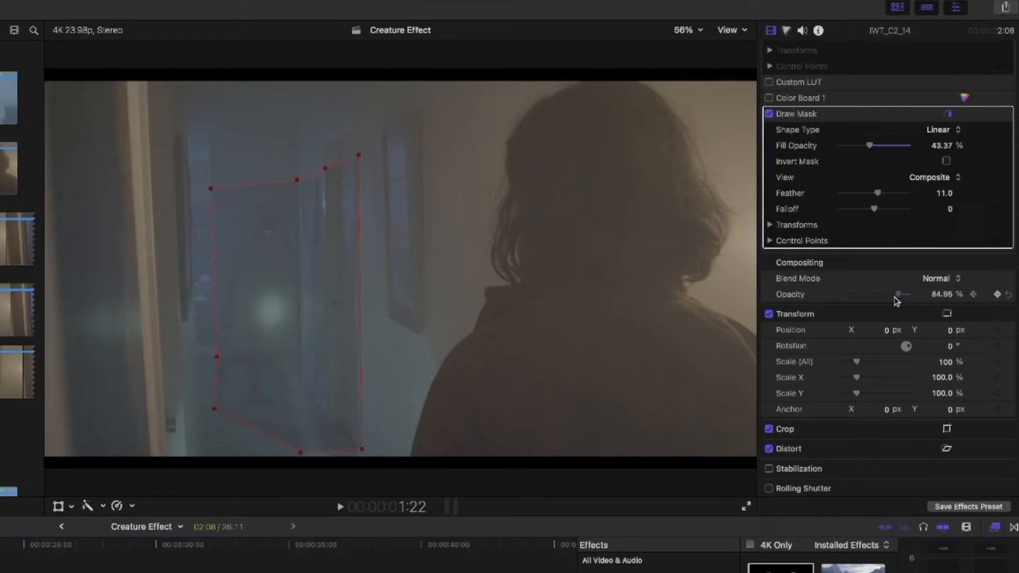
pyautogui.moveTo(909, 296); pyautogui.dragTo(831, 299)
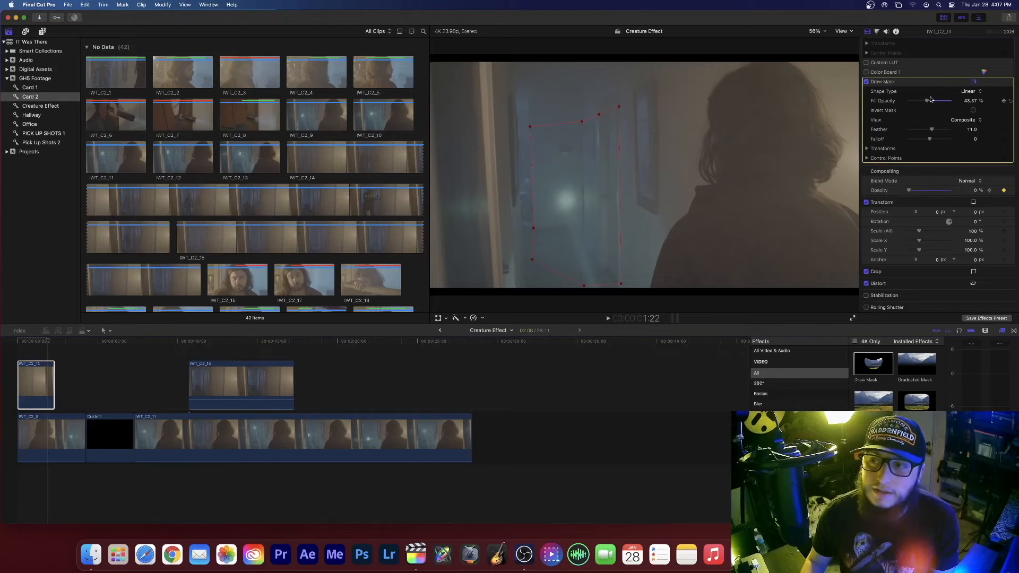
pyautogui.moveTo(927, 103); pyautogui.dragTo(946, 102)
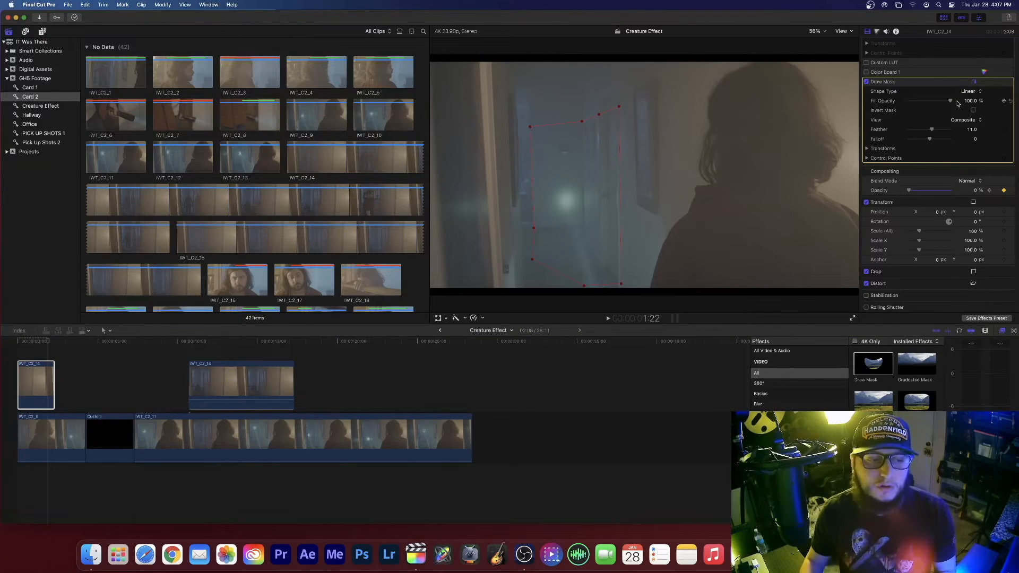
# Play the sequence from the start to check the creature's disappearance, then preview the second creature shot up to 12:07.
pyautogui.click(86, 387)
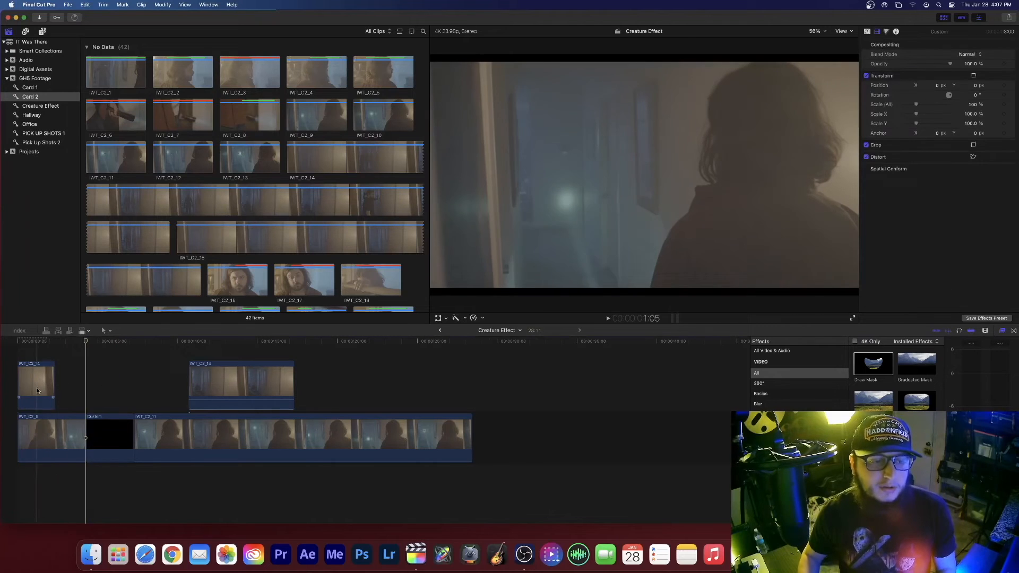
pyautogui.click(18, 395)
pyautogui.press('space')
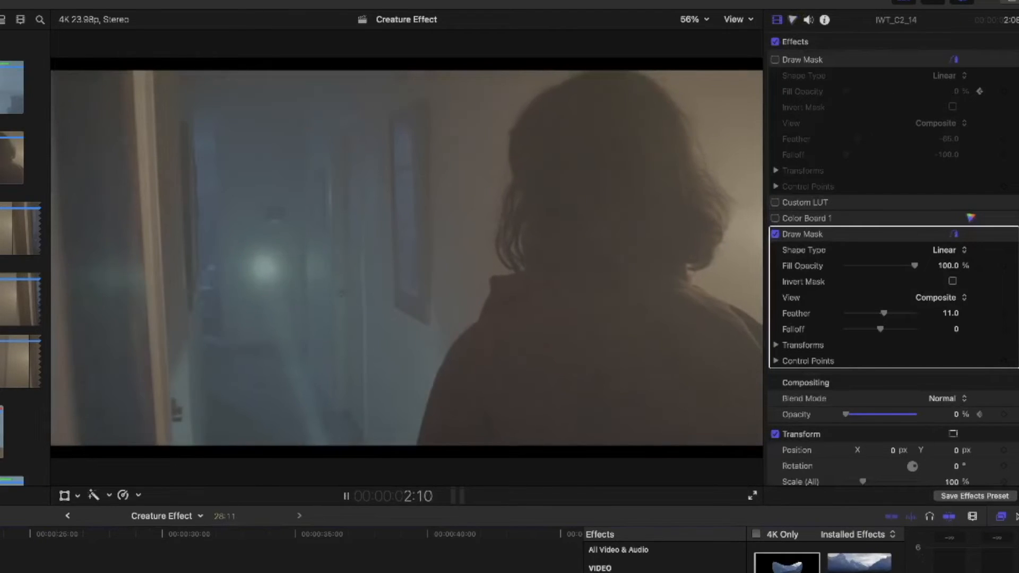
pyautogui.press('space')
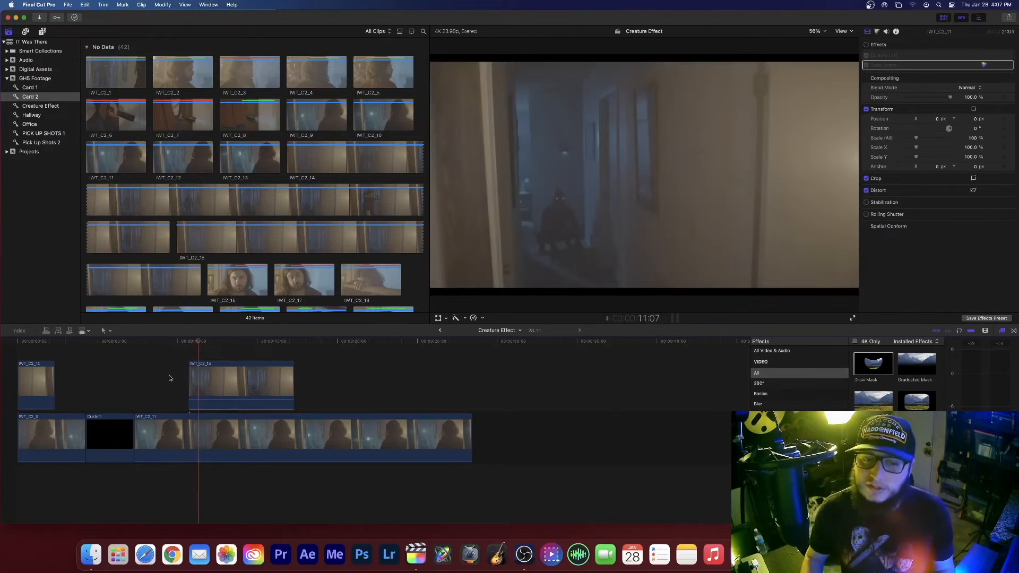
pyautogui.press('space')
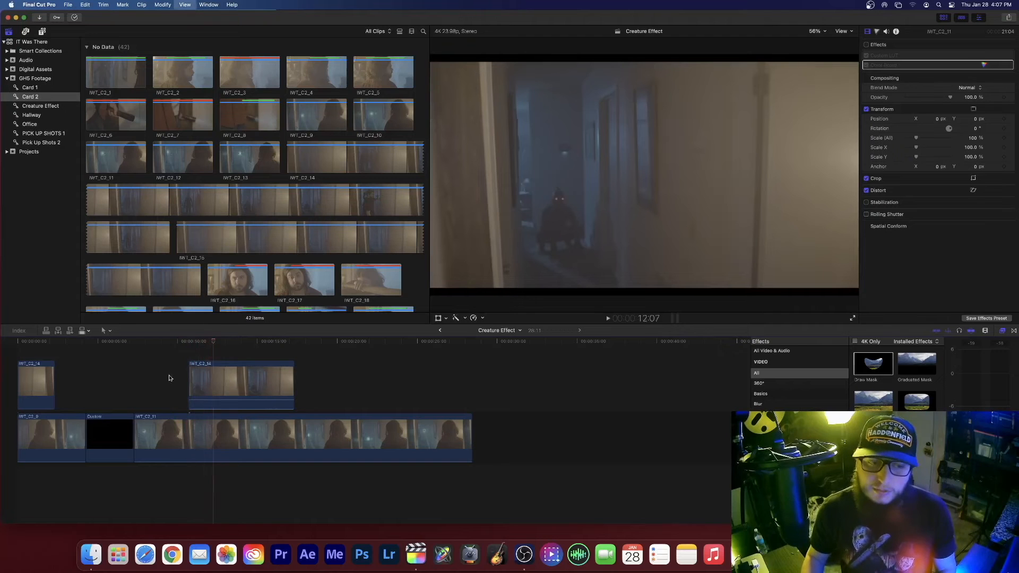
# Apply a Draw Mask to the second IWT_C2_14 clip and outline the crouching creature with a closed eight-point linear shape.
pyautogui.press('c')
pyautogui.press('v')
pyautogui.moveTo(868, 363); pyautogui.dragTo(265, 384)
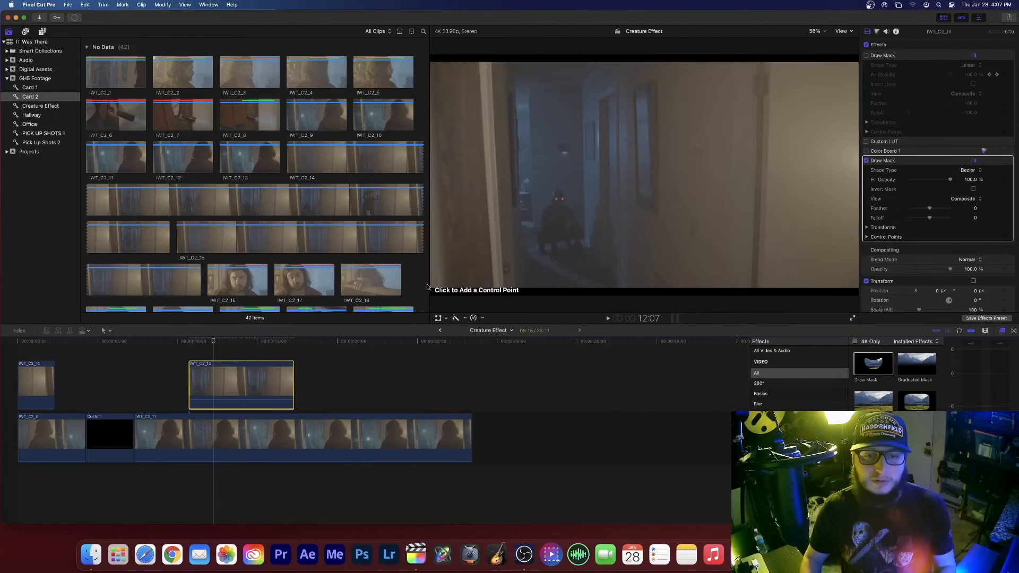
pyautogui.click(534, 261)
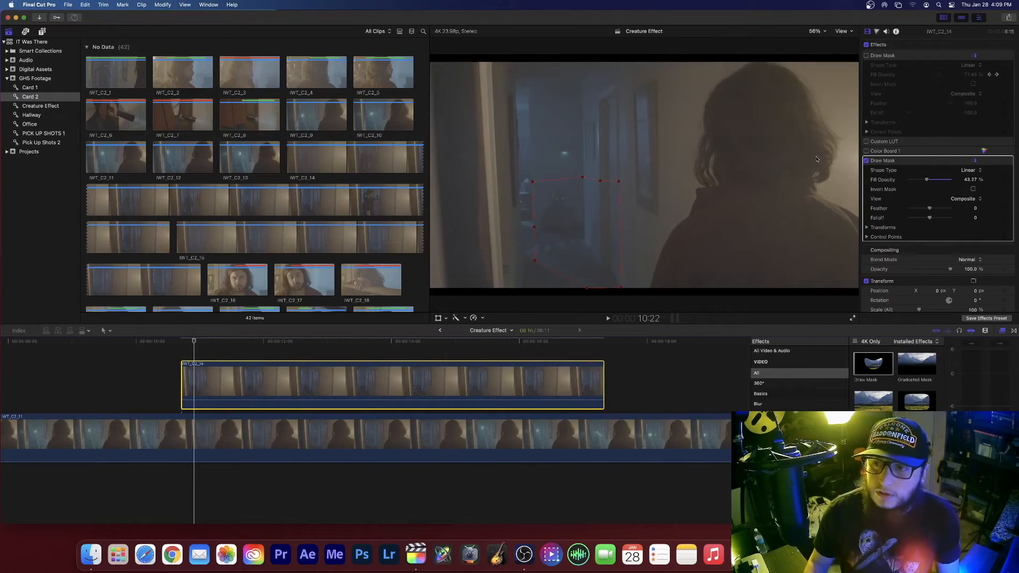
# Add an opacity keyframe at the second IWT_C2_14 clip's first frame, 10:17, and set it to 0%.
pyautogui.scroll(-2, 959, 259)
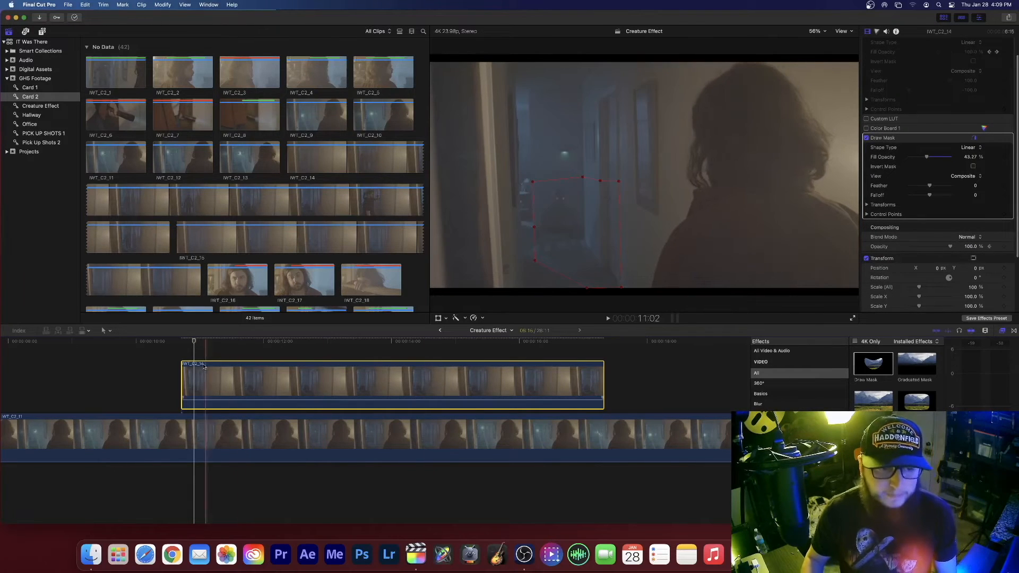
pyautogui.press('Left')
pyautogui.press('Left')
pyautogui.press('Left')
pyautogui.press('Left')
pyautogui.press('Left')
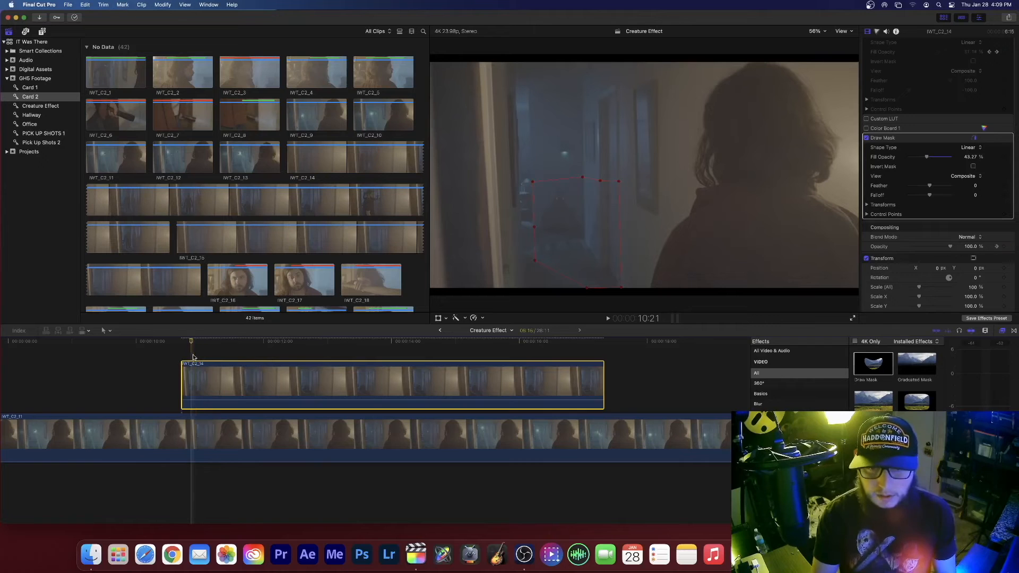
pyautogui.press('Left')
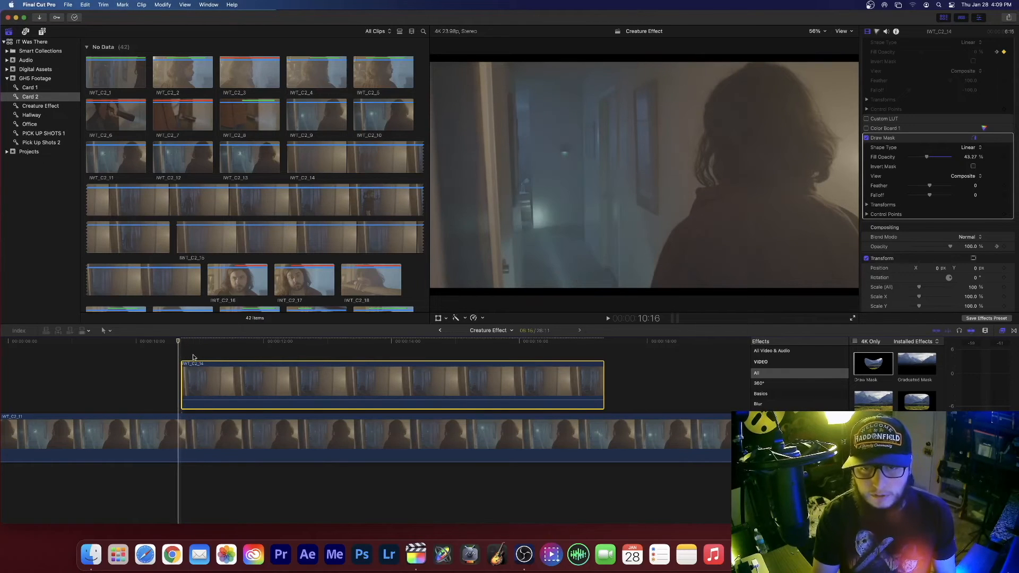
pyautogui.press('Right')
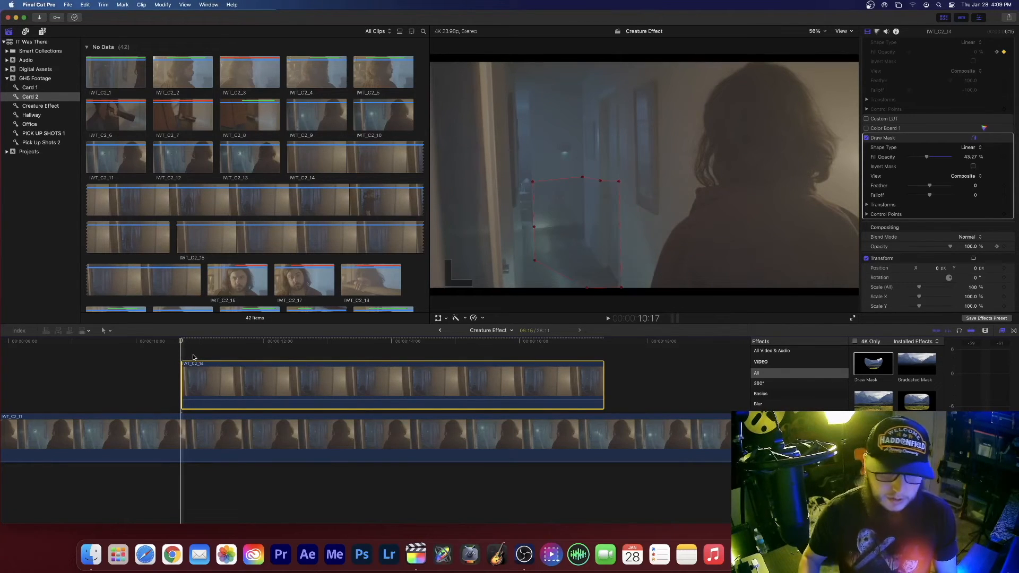
pyautogui.click(1004, 247)
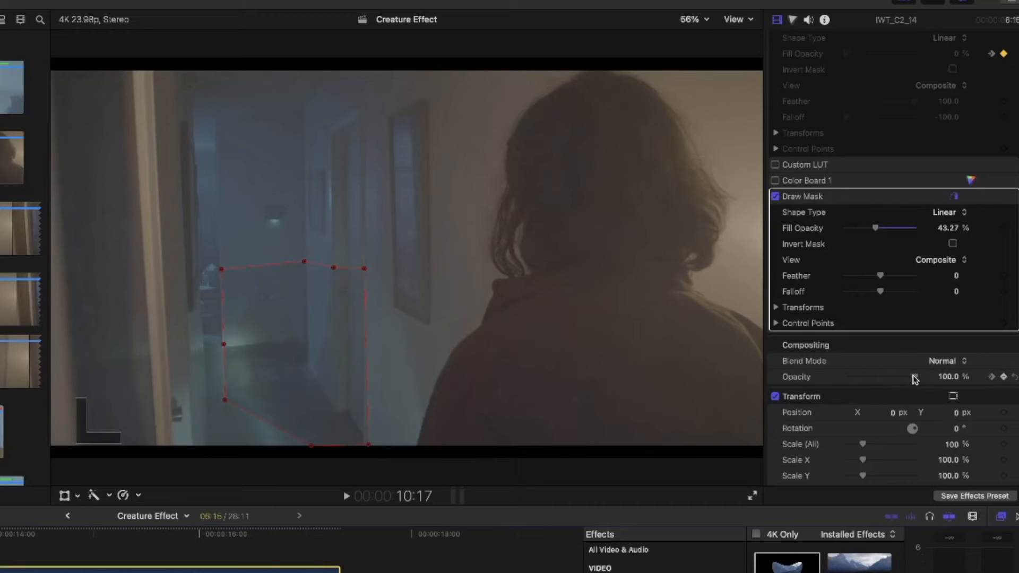
pyautogui.moveTo(915, 379); pyautogui.dragTo(846, 378)
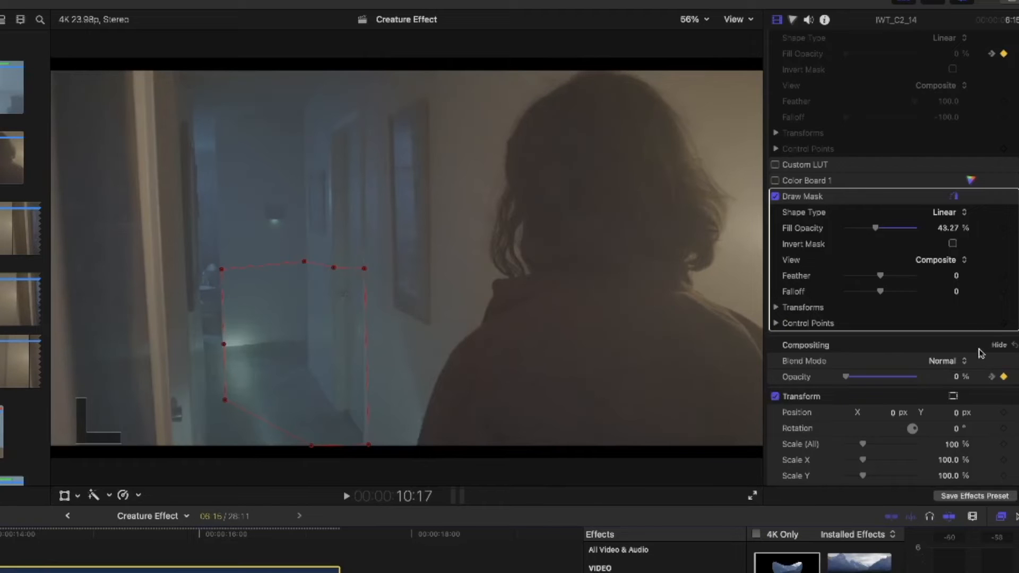
# Set the second clip's Draw Mask fill opacity to 100% and play back the crouching creature's appearance.
pyautogui.click(990, 377)
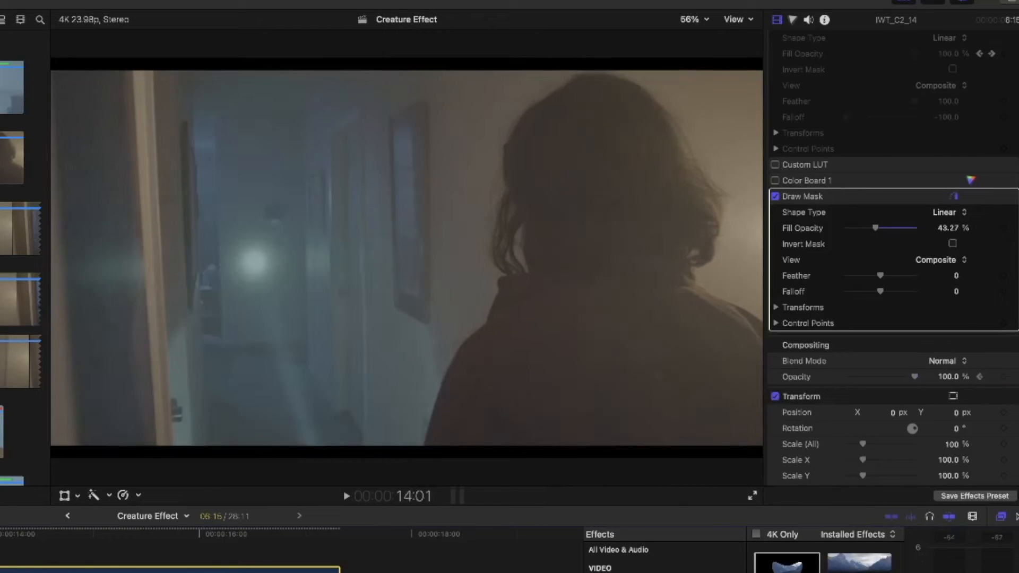
pyautogui.moveTo(875, 228); pyautogui.dragTo(937, 233)
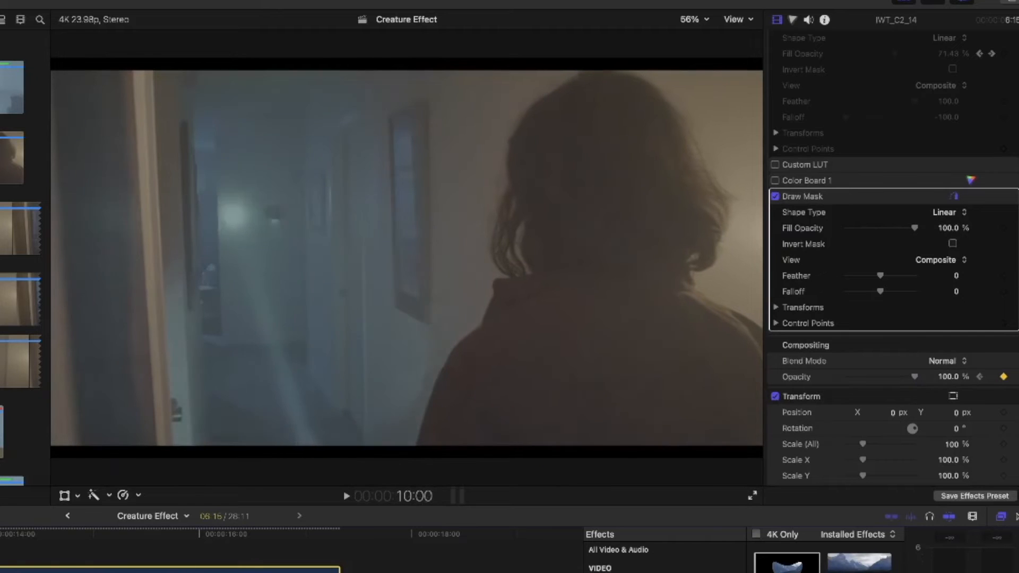
pyautogui.press('space')
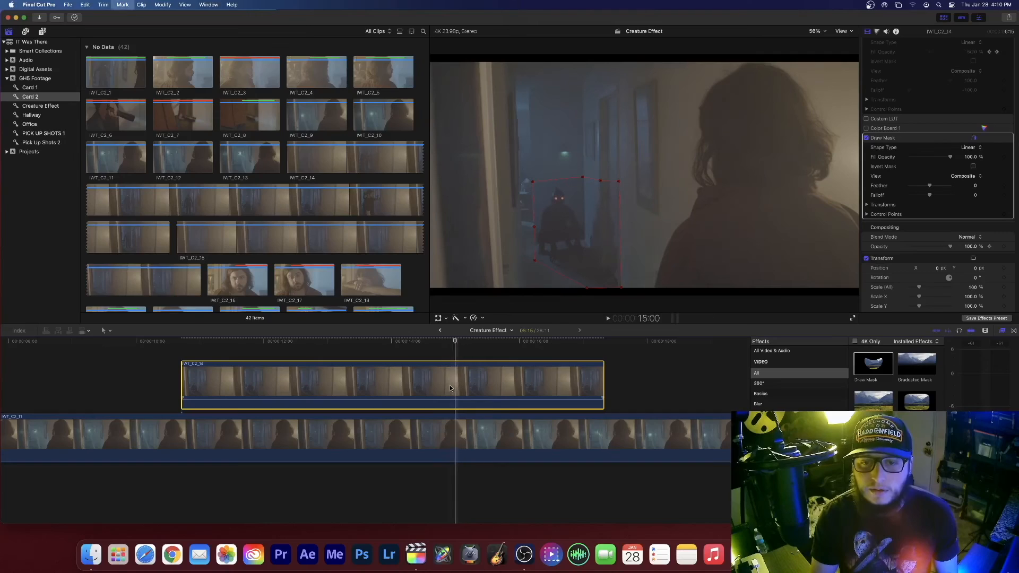
# Lower the second clip's Draw Mask fill opacity to 47.96% and add a 100% opacity keyframe at 15:03.
pyautogui.press('Right')
pyautogui.press('Right')
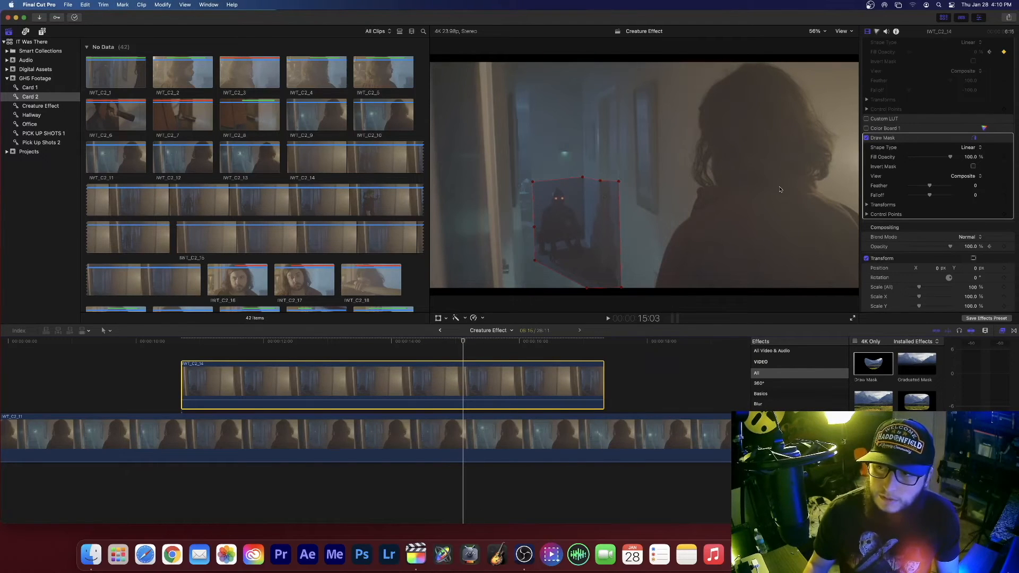
pyautogui.moveTo(953, 158); pyautogui.dragTo(930, 158)
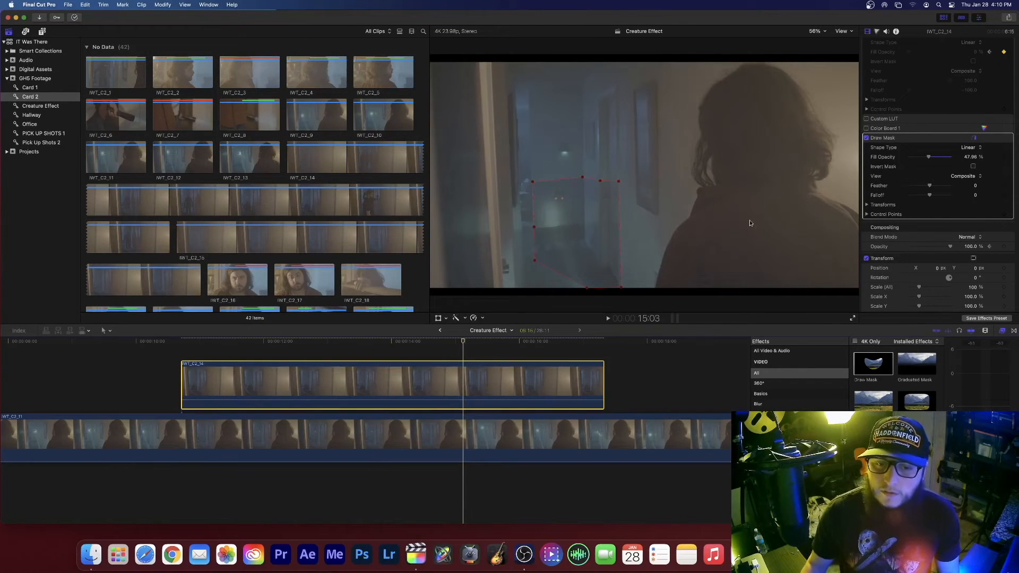
pyautogui.click(1003, 247)
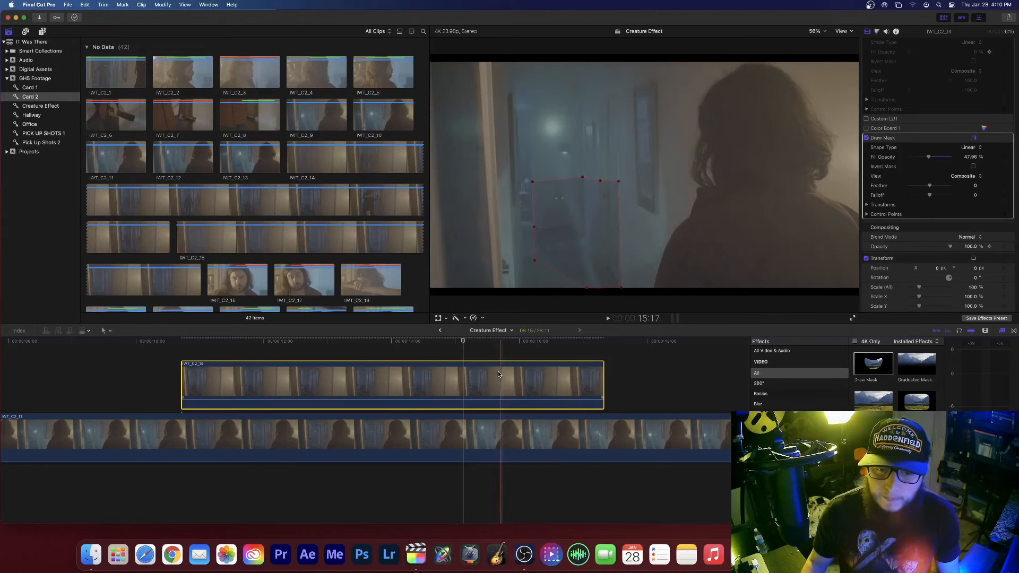
# Step back through the frames before the light returns and add a 100% opacity keyframe to the second clip at 15:00.
pyautogui.press('Left')
pyautogui.press('Left')
pyautogui.press('Left')
pyautogui.press('Left')
pyautogui.press('Left')
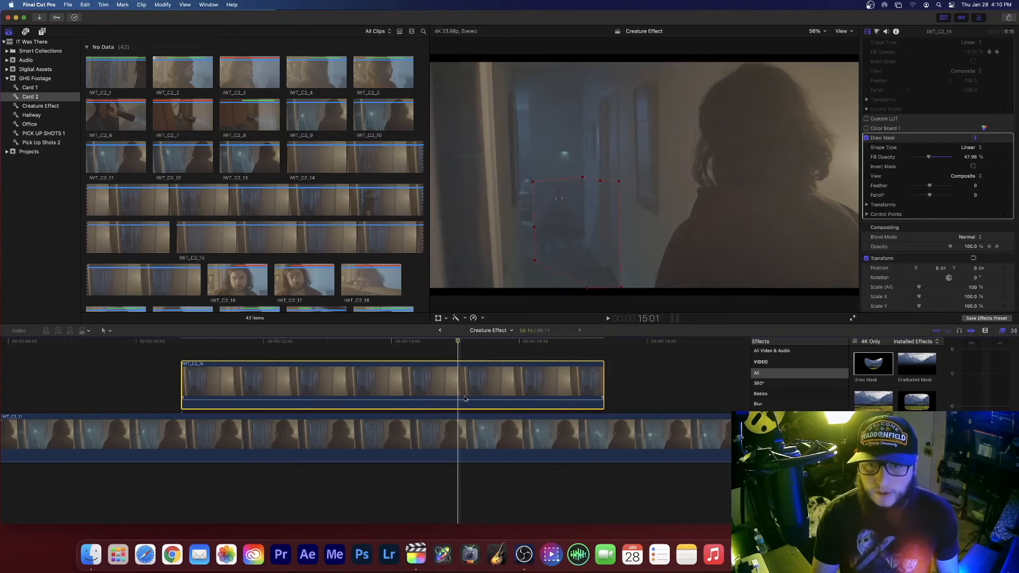
pyautogui.press('Right')
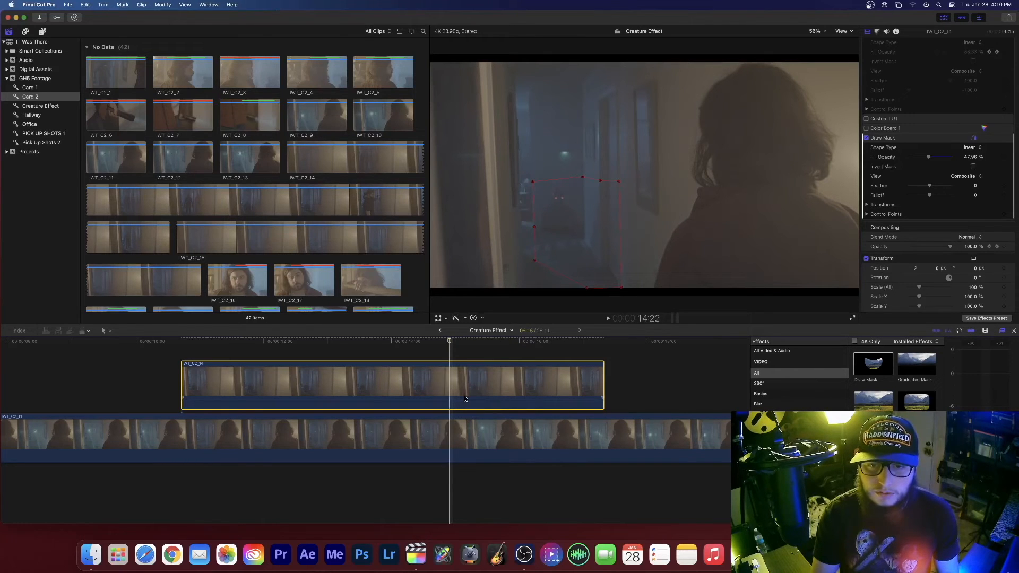
pyautogui.press('Right')
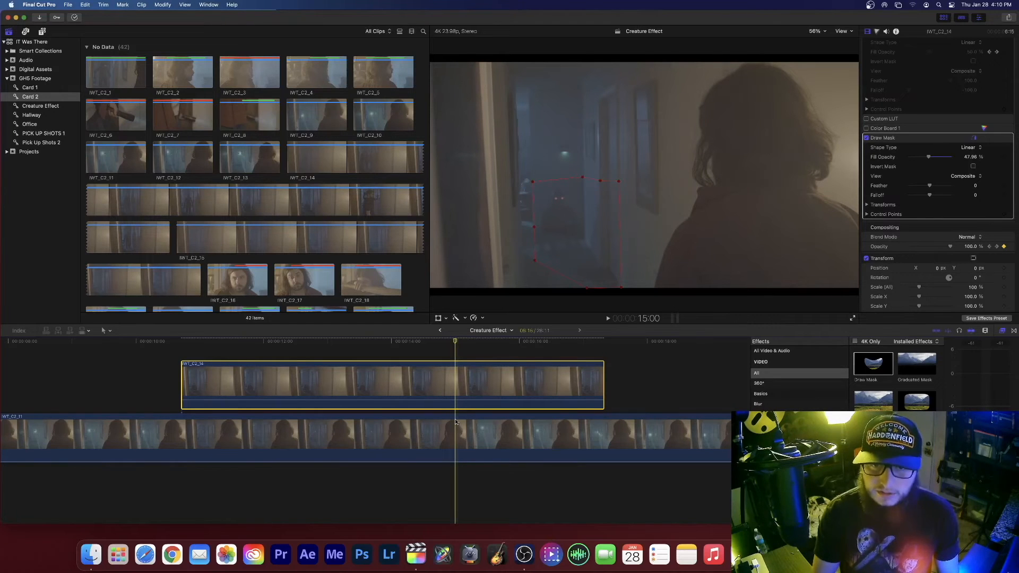
pyautogui.scroll(-1, 456, 422)
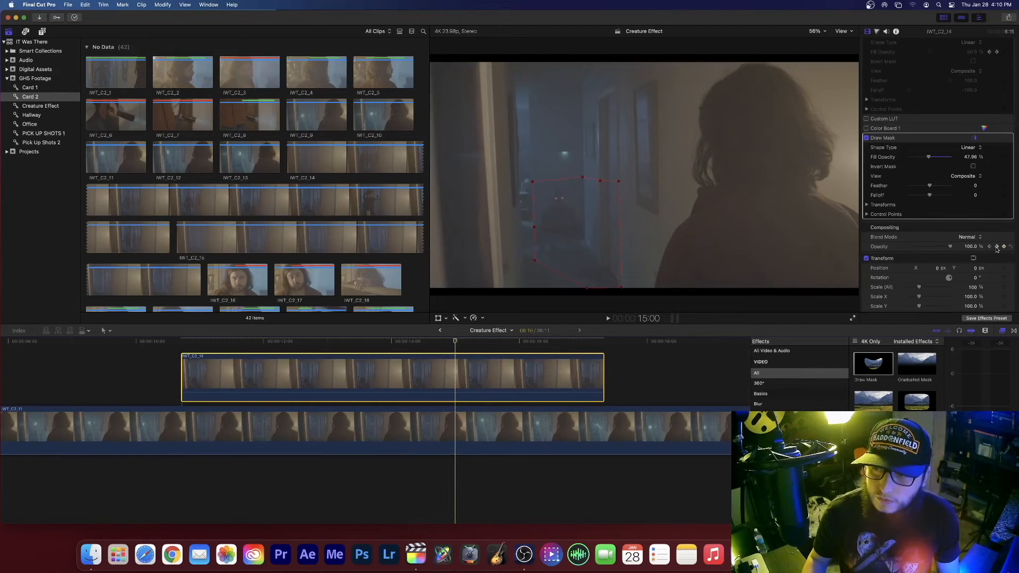
# Set the second clip's opacity to 0% at 15:03 and play back the crouching creature's disappearance.
pyautogui.press('Right')
pyautogui.press('Right')
pyautogui.press('Right')
pyautogui.moveTo(951, 247); pyautogui.dragTo(906, 249)
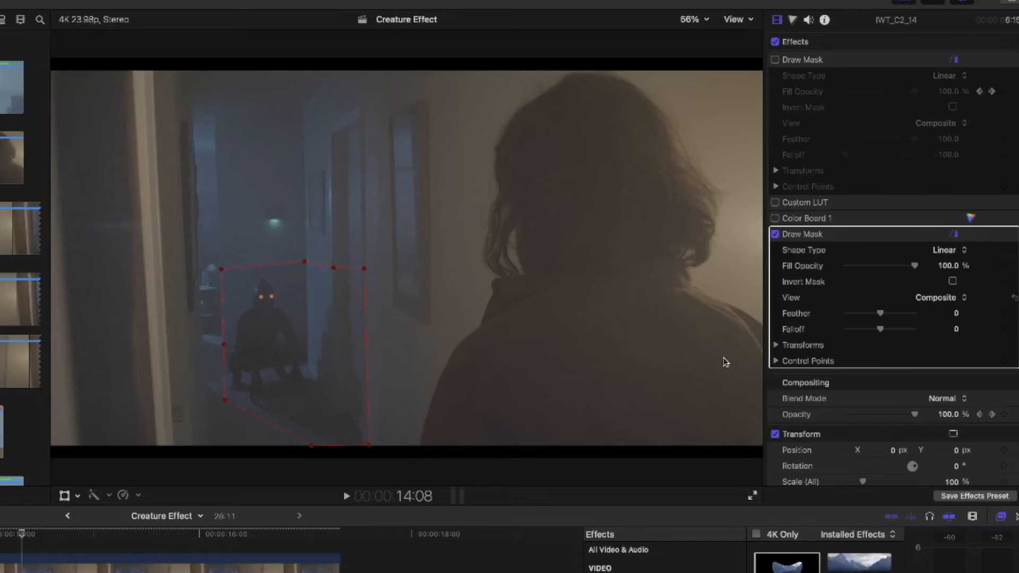
pyautogui.press('space')
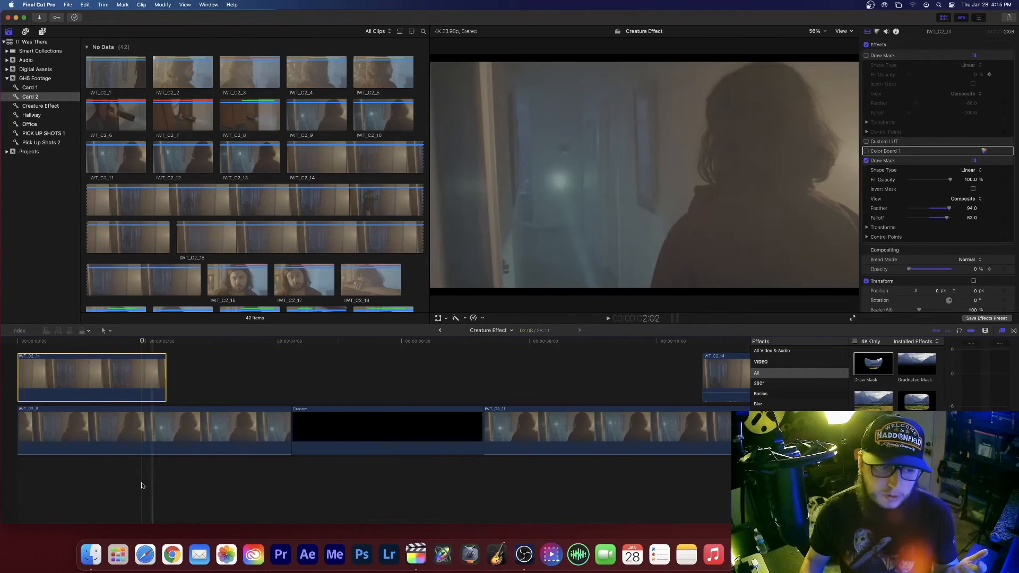
# Set the first IWT_C2_14 clip's Draw Mask feather to -73 and falloff to -86, and enable its Custom LUT.
pyautogui.click(84, 371)
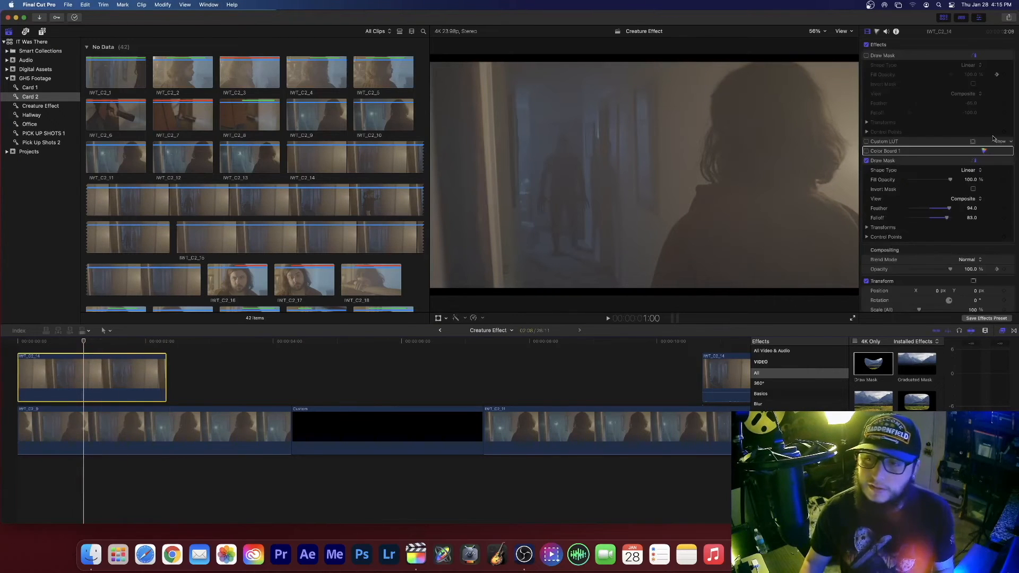
pyautogui.moveTo(951, 210)
pyautogui.mouseDown()
pyautogui.moveTo(899, 216)
pyautogui.moveTo(917, 211)
pyautogui.mouseUp()
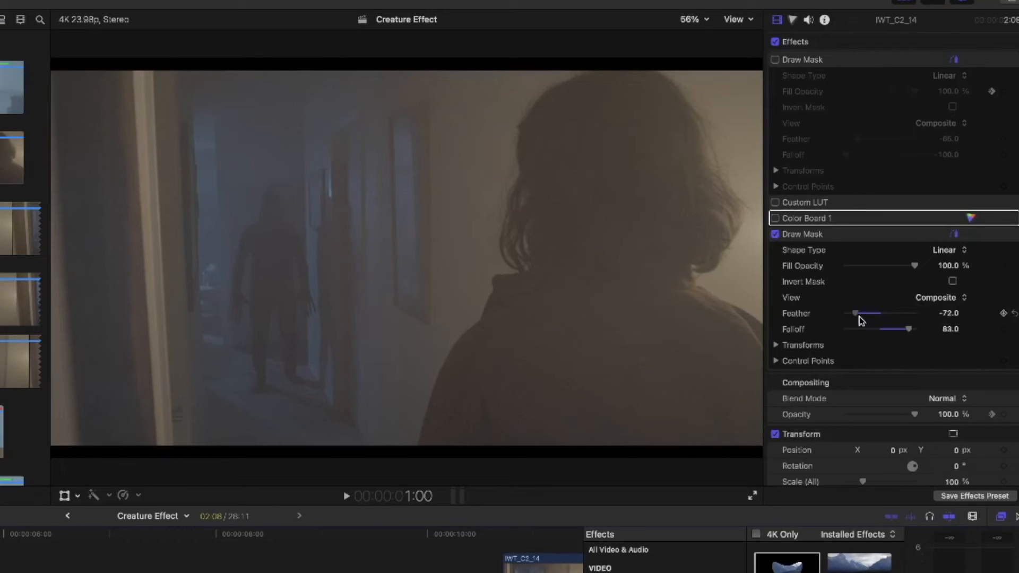
pyautogui.moveTo(859, 317); pyautogui.dragTo(881, 320)
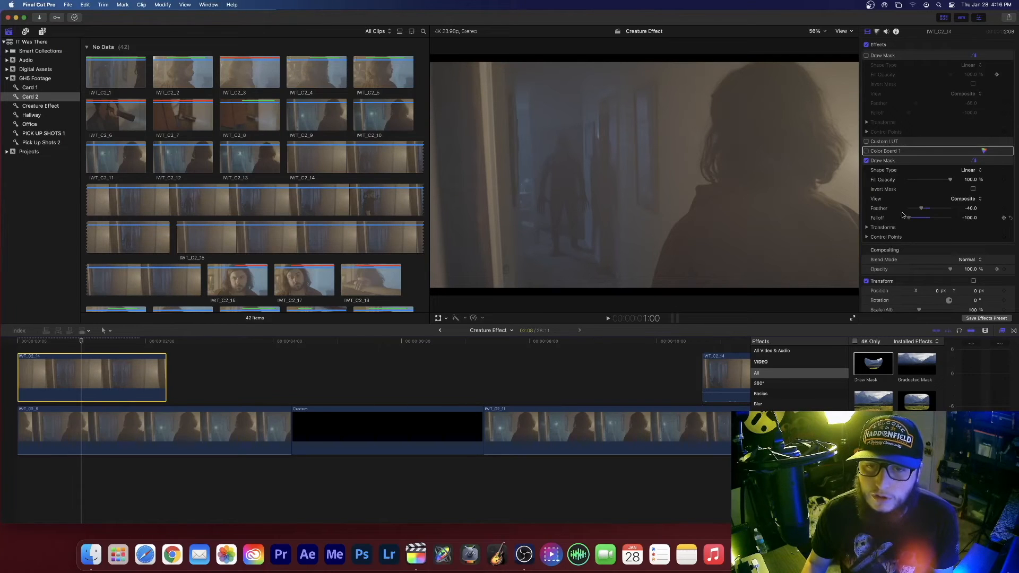
pyautogui.moveTo(903, 215); pyautogui.dragTo(936, 214)
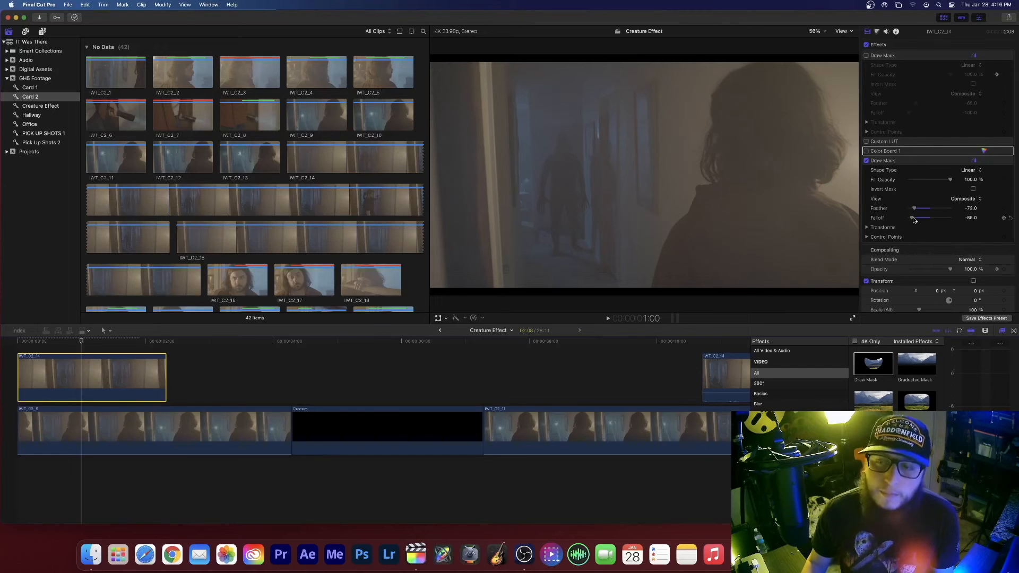
pyautogui.click(866, 142)
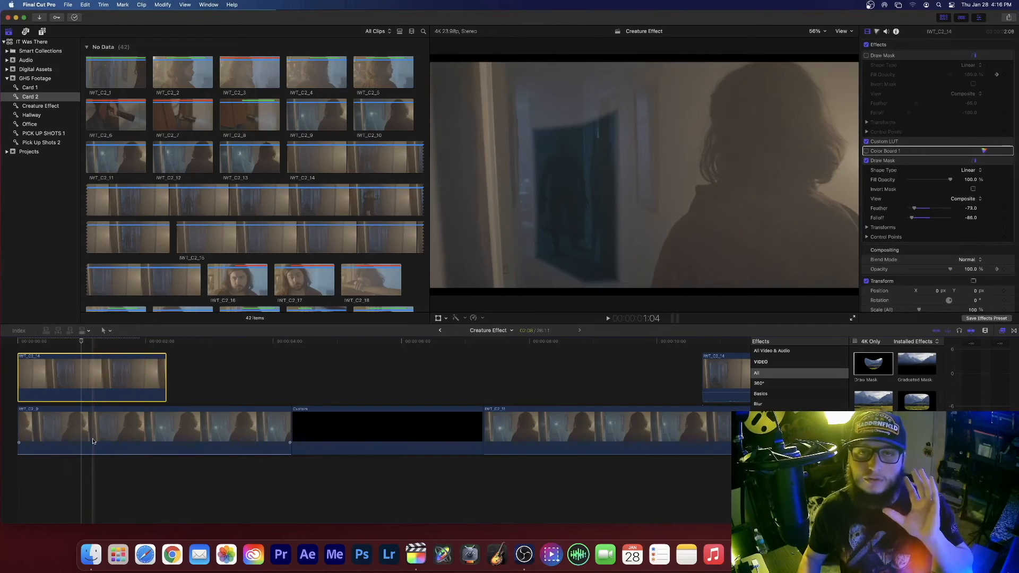
# Enable the Custom LUT on the IWT_C2_9 hallway clip and play back the graded creature composites.
pyautogui.click(186, 431)
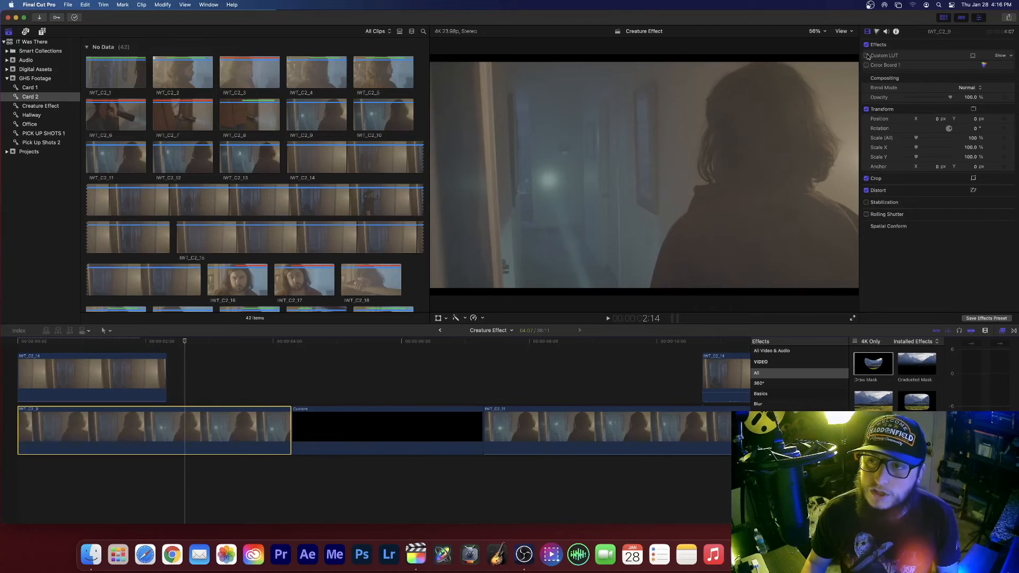
pyautogui.click(867, 55)
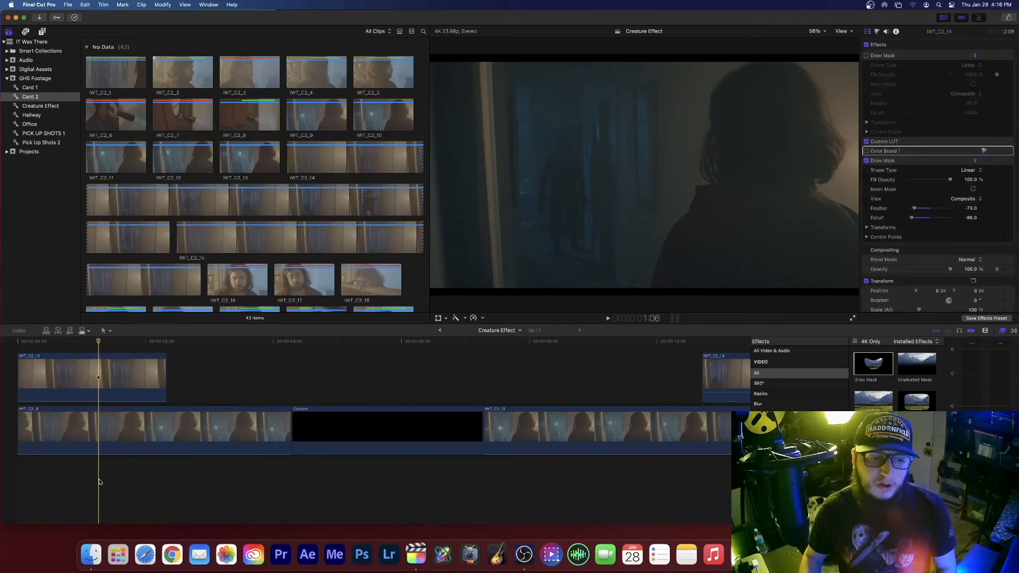
pyautogui.press('space')
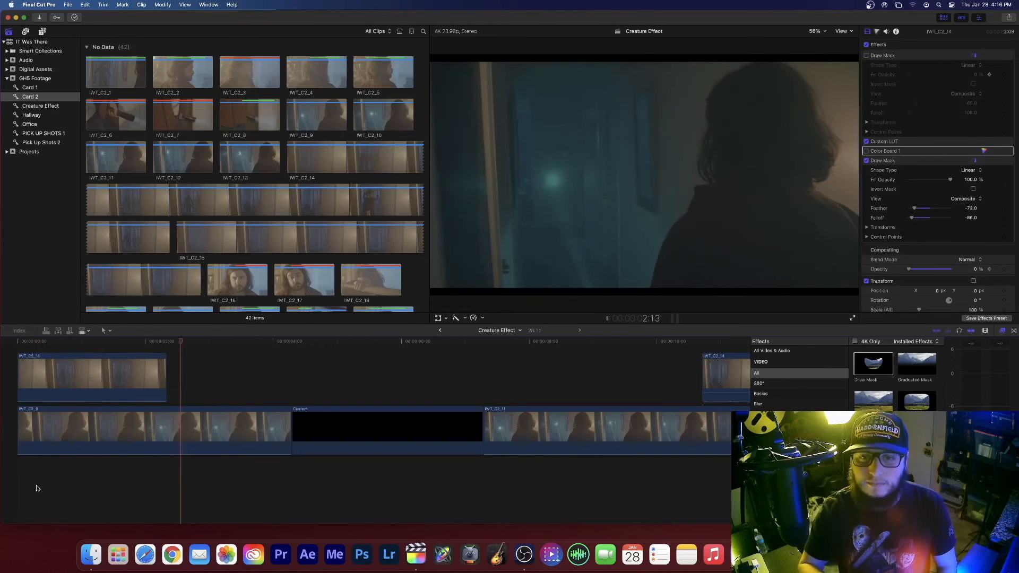
pyautogui.press('space')
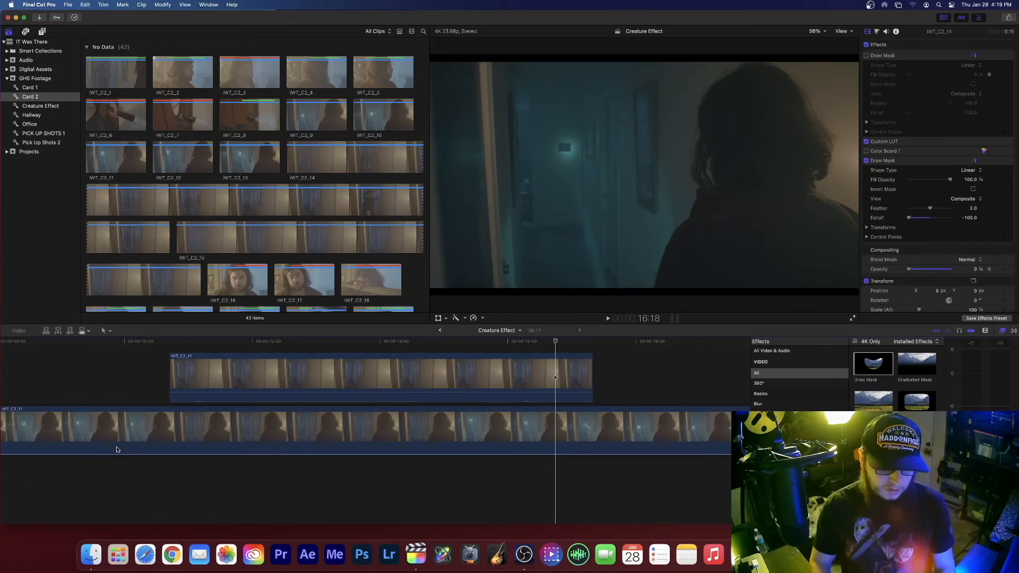
pyautogui.press('super+minus')
pyautogui.press('super+minus')
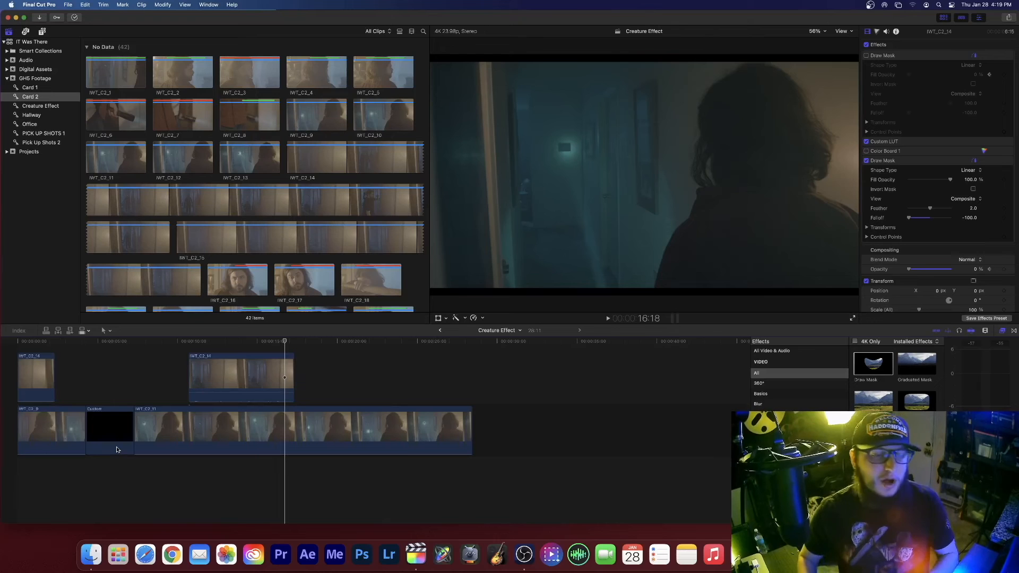
pyautogui.press('space')
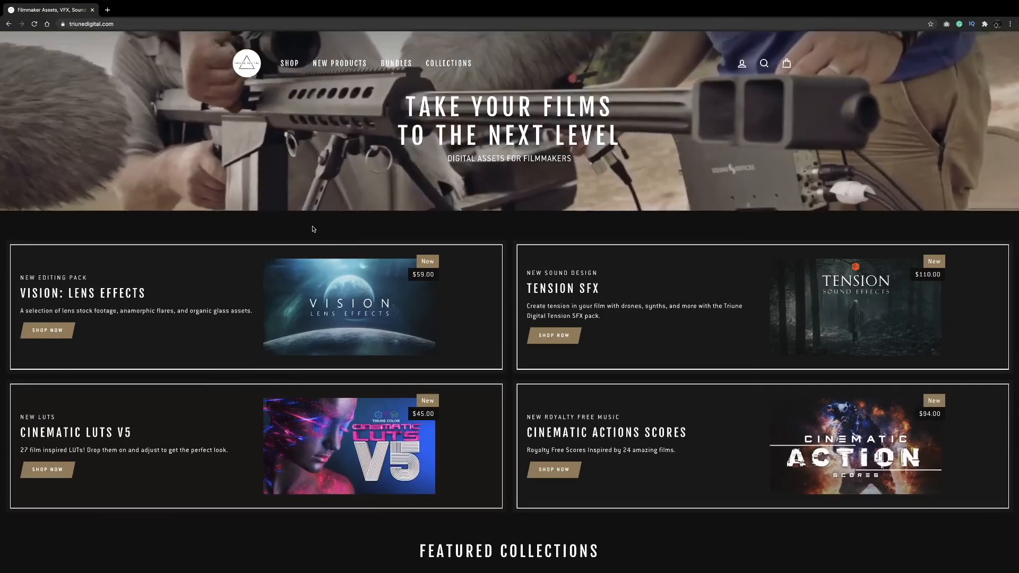
# In the web browser, browse the Triune Digital site's asset collections and open the Cam Shake: Handheld Camera Preset Bundle from Editing.
pyautogui.scroll(-3, 314, 228)
pyautogui.scroll(-9, 313, 228)
pyautogui.scroll(-7, 313, 229)
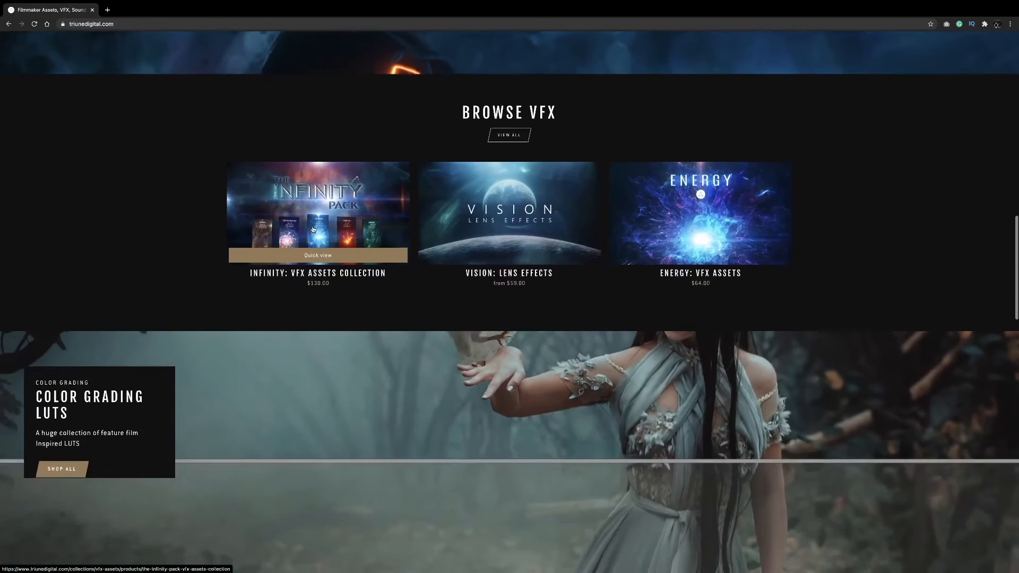
pyautogui.scroll(-2, 313, 228)
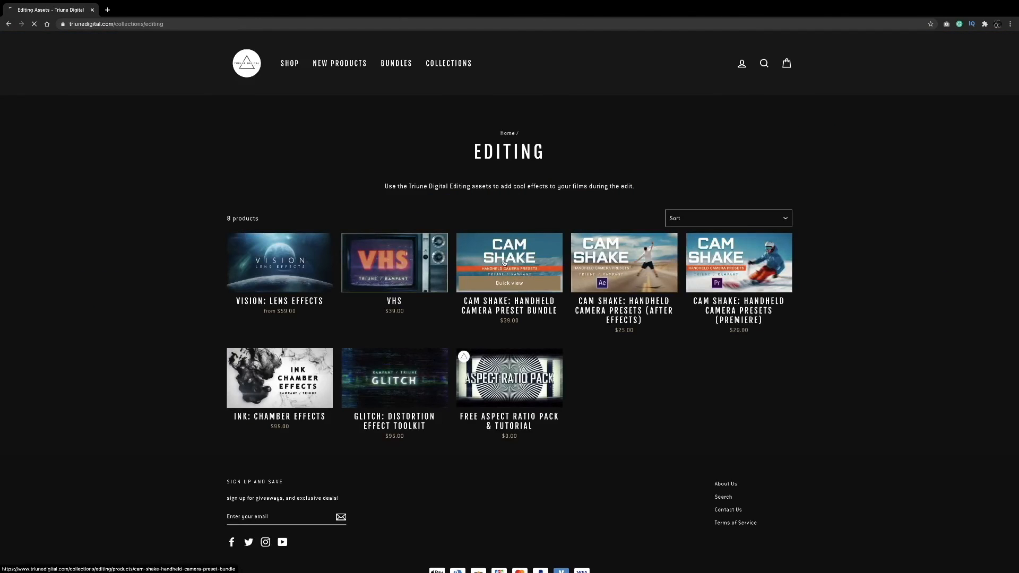
pyautogui.click(505, 262)
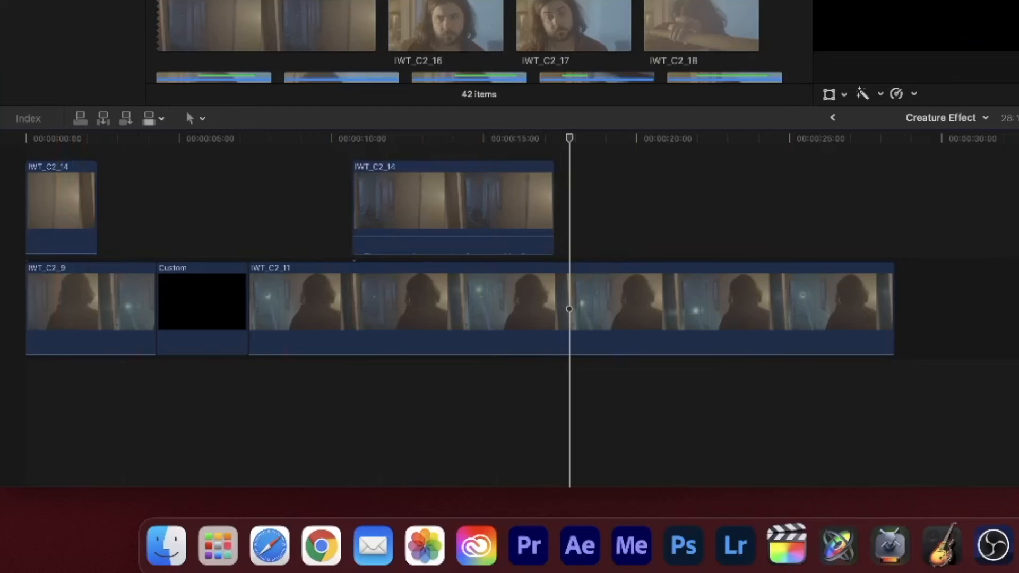
# Back in Final Cut Pro, combine all the Creature Effect timeline clips into a compound clip named Creature Effect 1.1 in the Projects event.
pyautogui.moveTo(547, 380); pyautogui.dragTo(58, 451)
pyautogui.moveTo(105, 349); pyautogui.dragTo(59, 367)
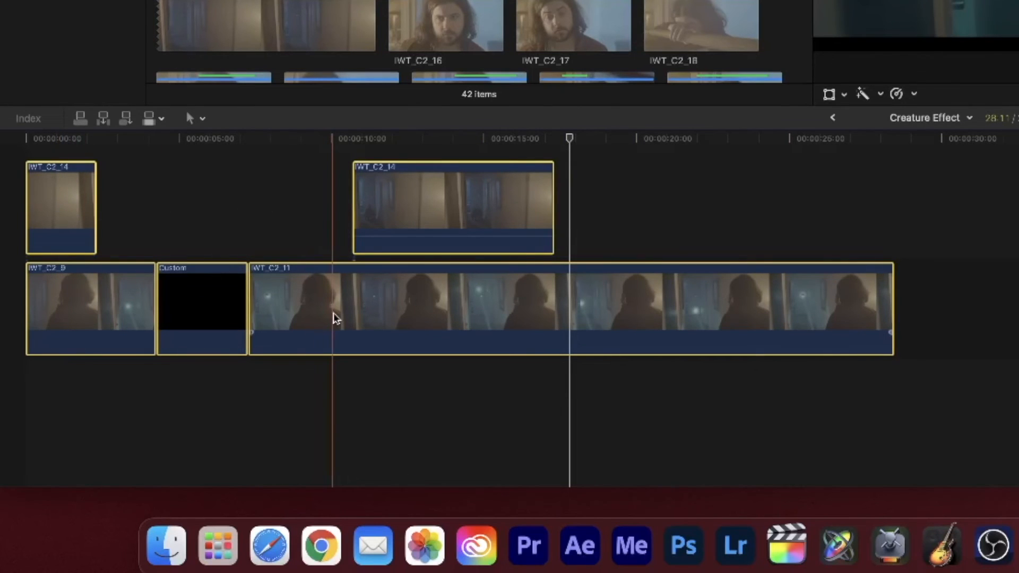
pyautogui.rightClick(335, 318)
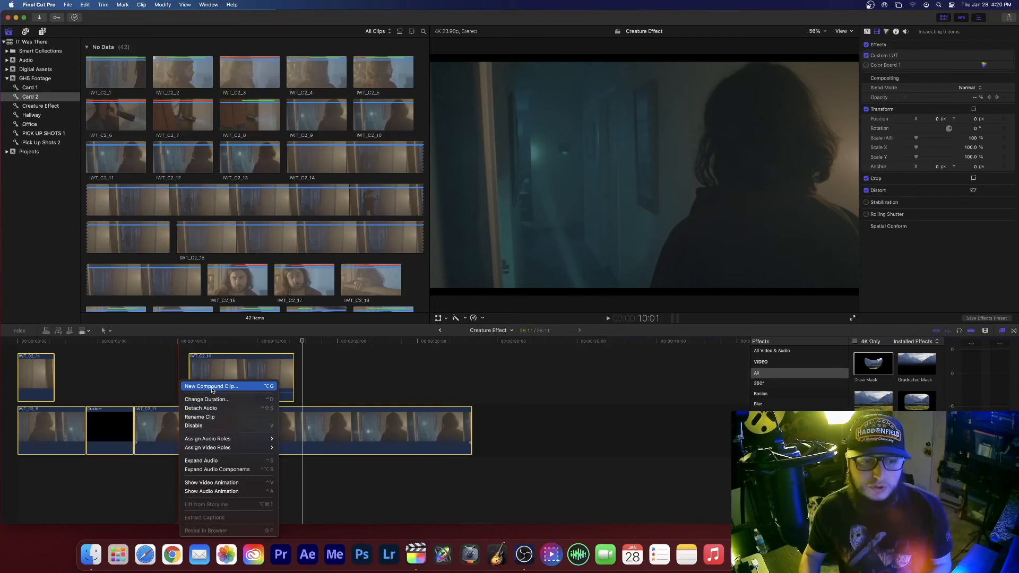
pyautogui.click(212, 387)
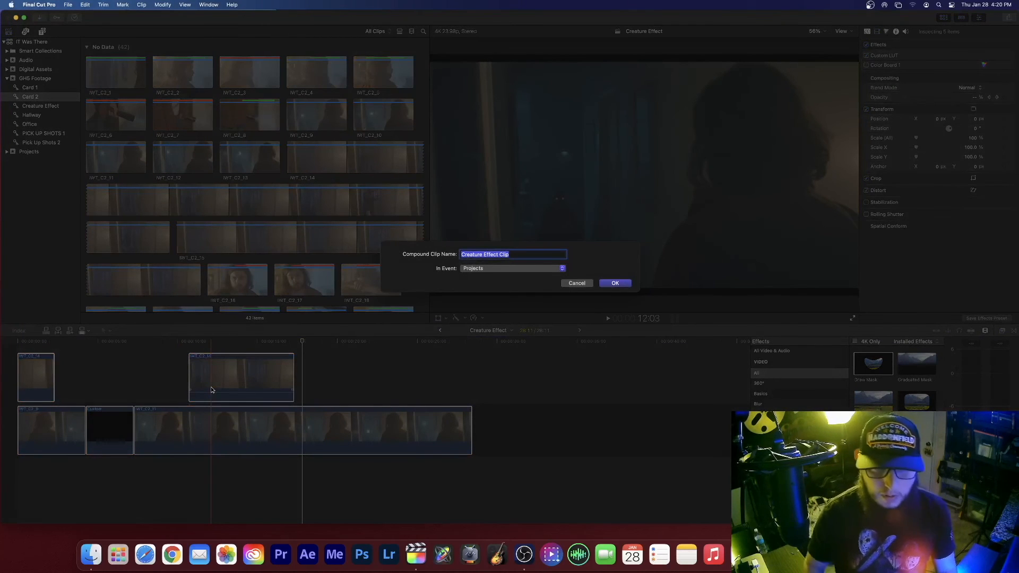
pyautogui.press('Right')
pyautogui.press('BackSpace')
pyautogui.press('BackSpace')
pyautogui.press('BackSpace')
pyautogui.press('BackSpace')
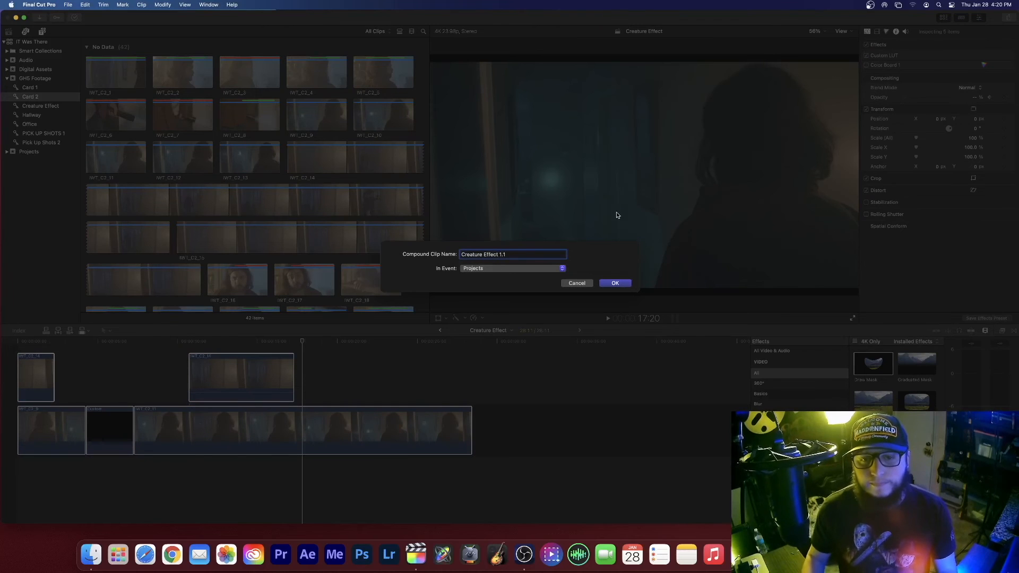
pyautogui.click(614, 283)
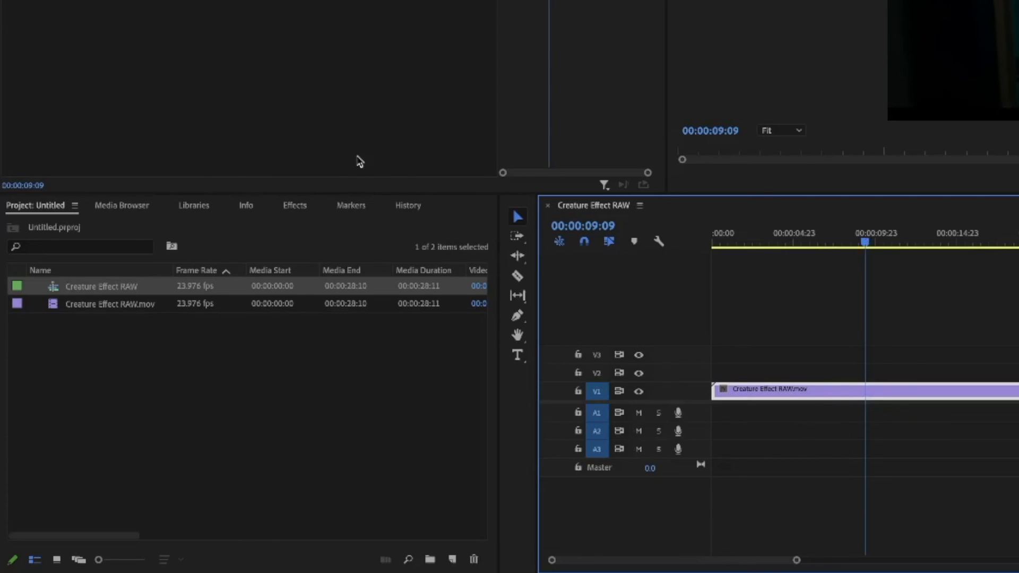
# In Premiere Pro, apply the Cam Shake 05 - Subtle Handheld Shake preset to the Creature Effect RAW.mov clip in the sequence.
pyautogui.click(283, 208)
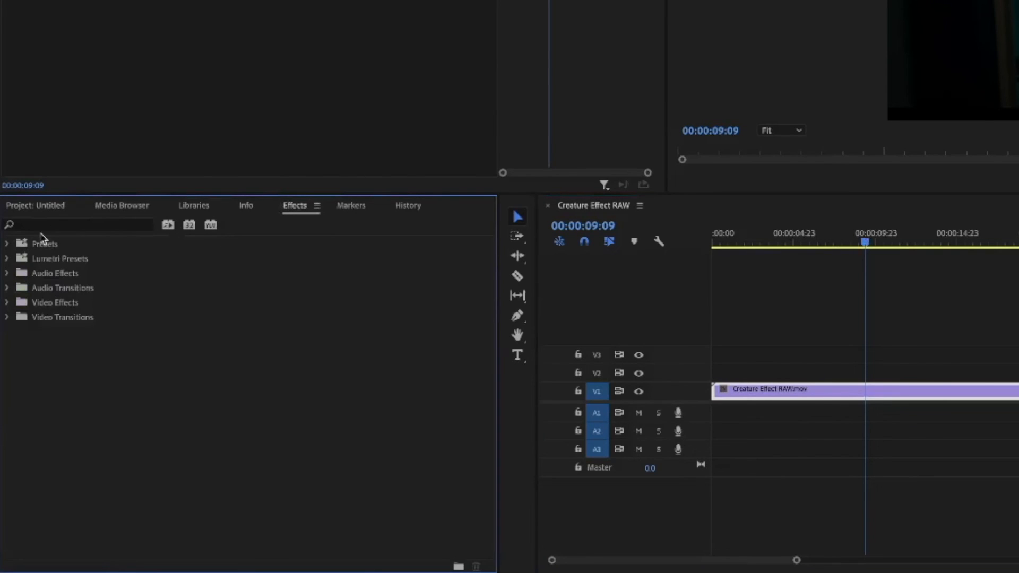
pyautogui.click(8, 244)
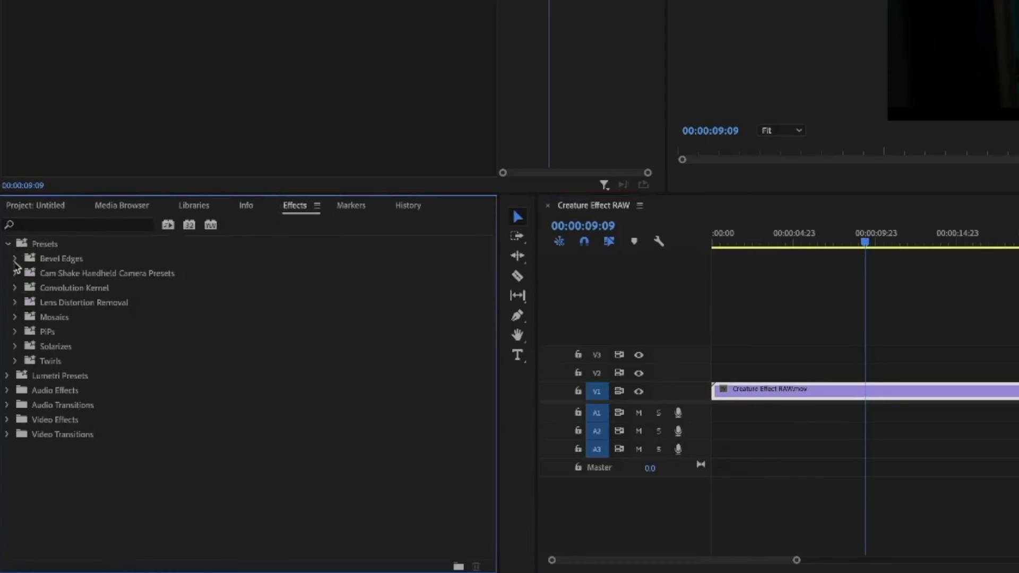
pyautogui.click(16, 273)
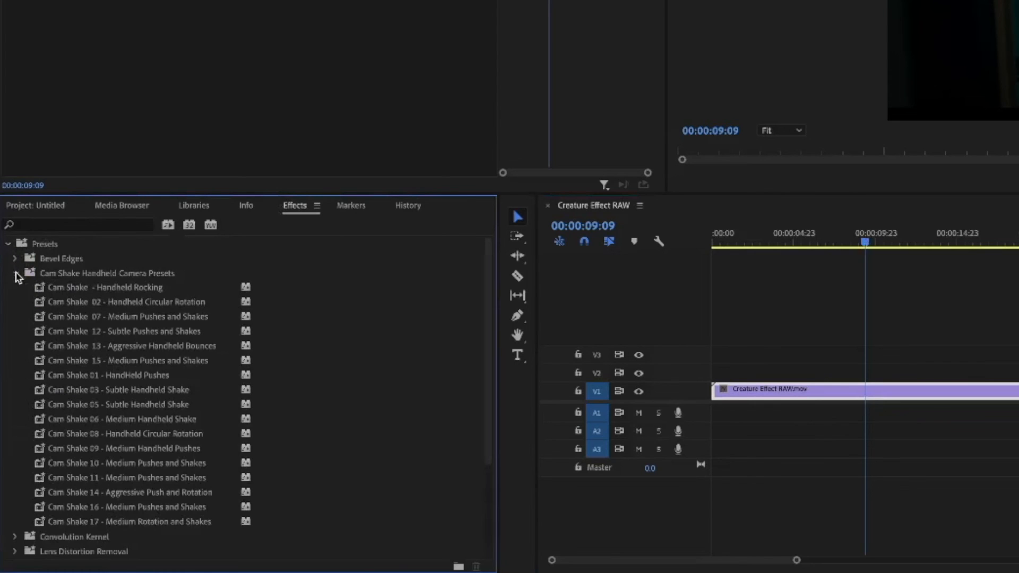
pyautogui.click(143, 407)
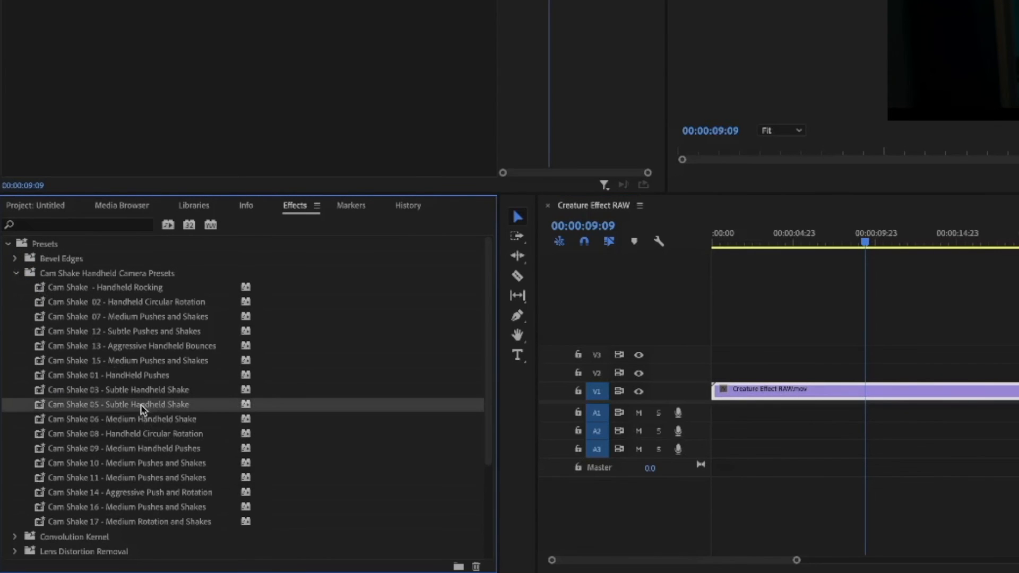
pyautogui.moveTo(718, 391); pyautogui.dragTo(855, 388)
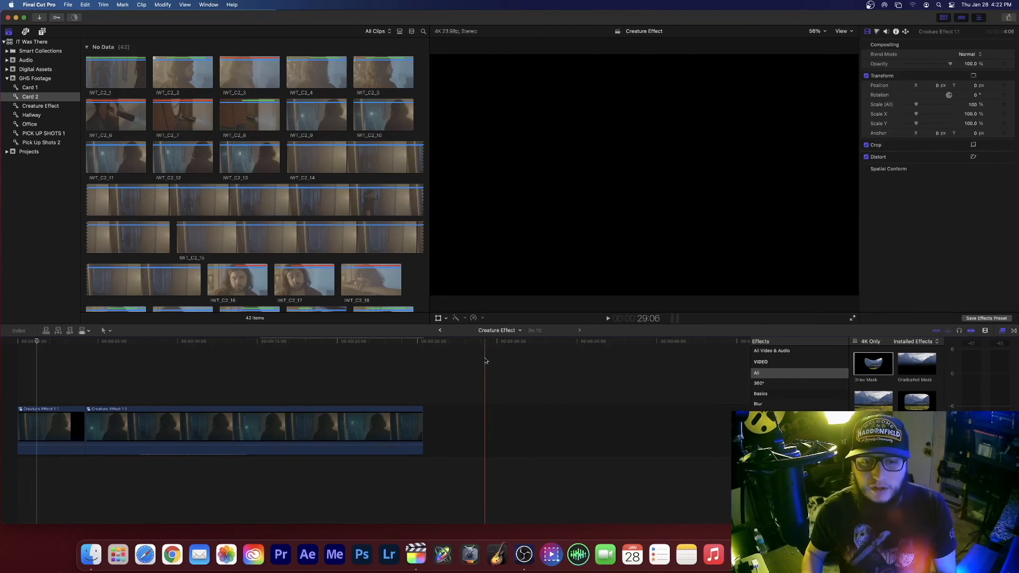
# Return to Final Cut Pro, open the Final Cut 1 project and play back the finished creature shots in the full edit.
pyautogui.click(440, 331)
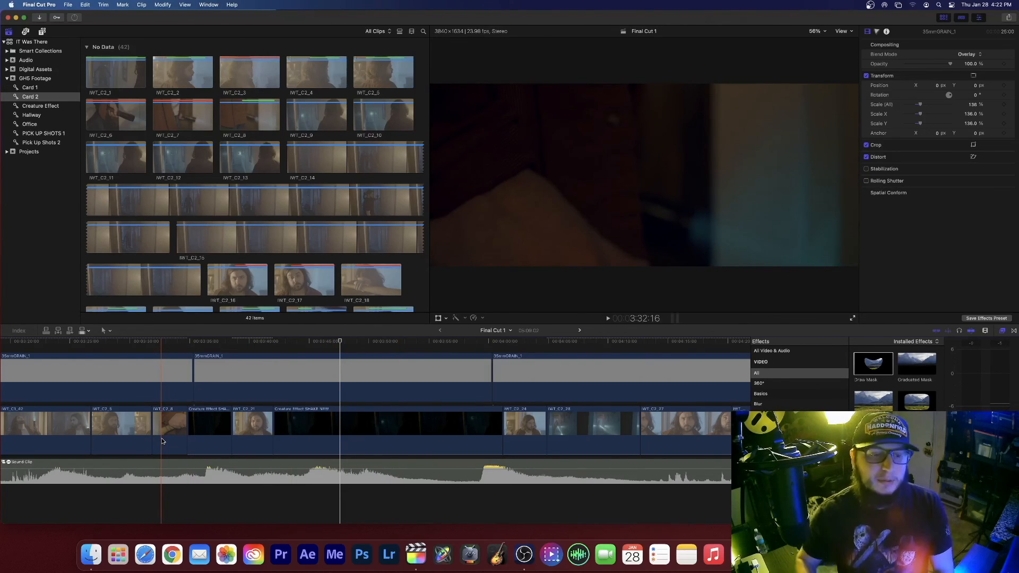
pyautogui.press('space')
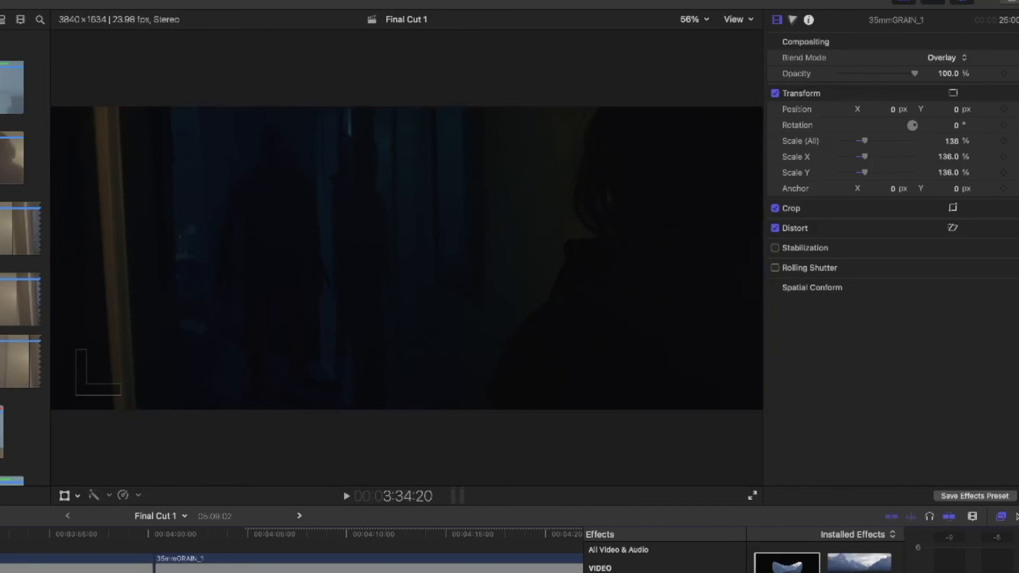
pyautogui.press('space')
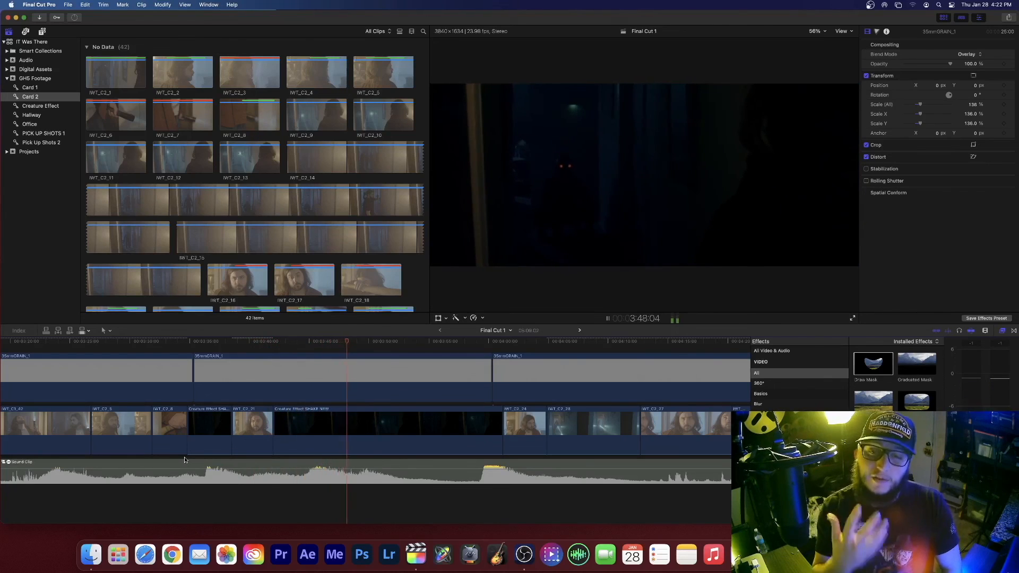
pyautogui.press('space')
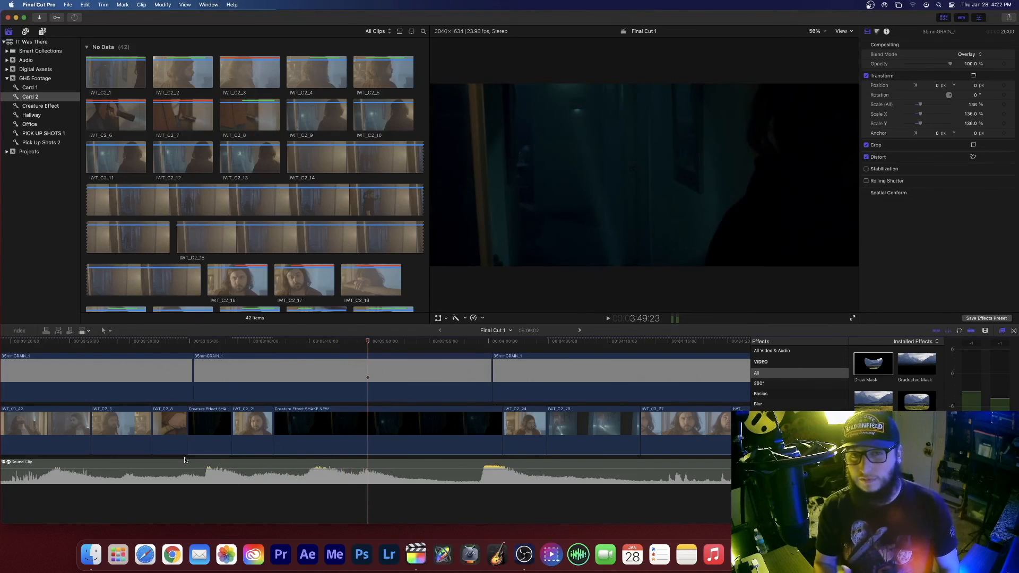